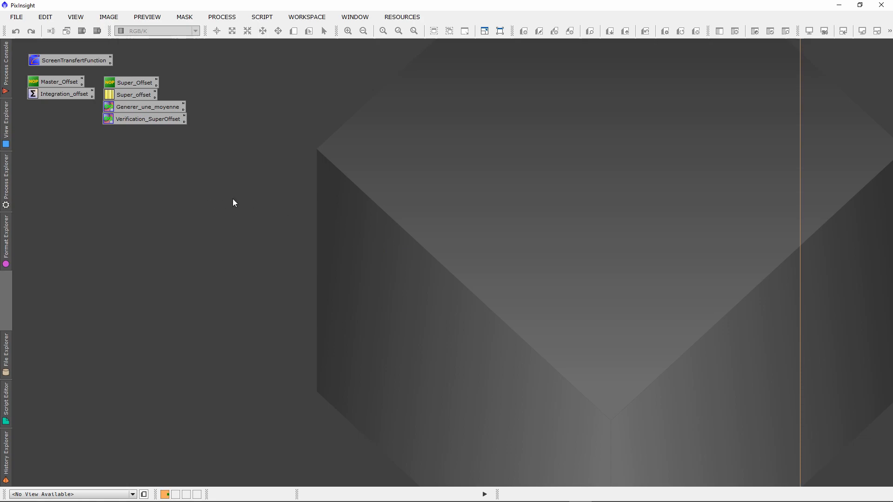
# Step: Open the saved Integration_offset process and display its Image Integration settings
pyautogui.moveTo(27, 56)
pyautogui.mouseDown()
pyautogui.moveTo(249, 181)
pyautogui.moveTo(37, 55)
pyautogui.mouseUp()
pyautogui.click(53, 98)
pyautogui.doubleClick(53, 99)
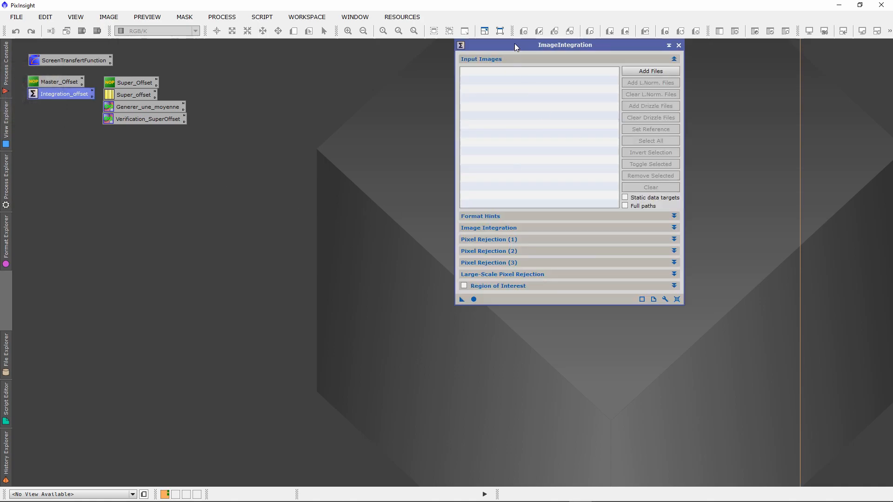
pyautogui.moveTo(515, 44); pyautogui.dragTo(436, 57)
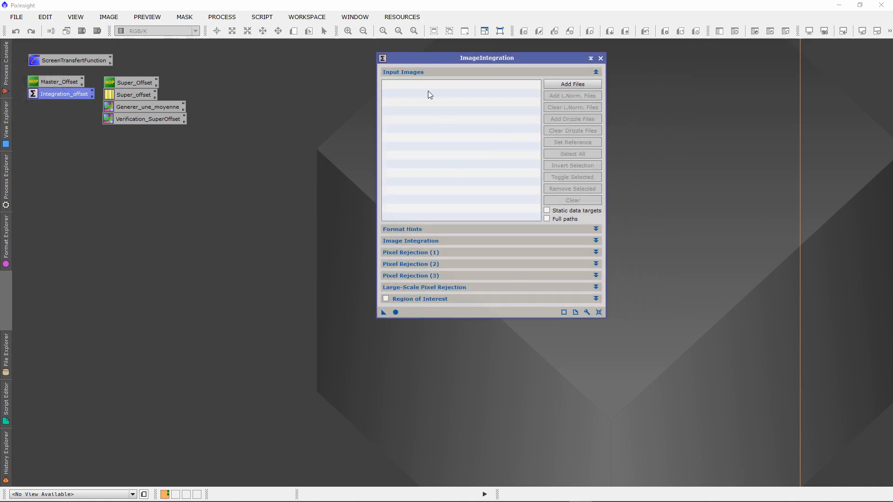
pyautogui.click(484, 238)
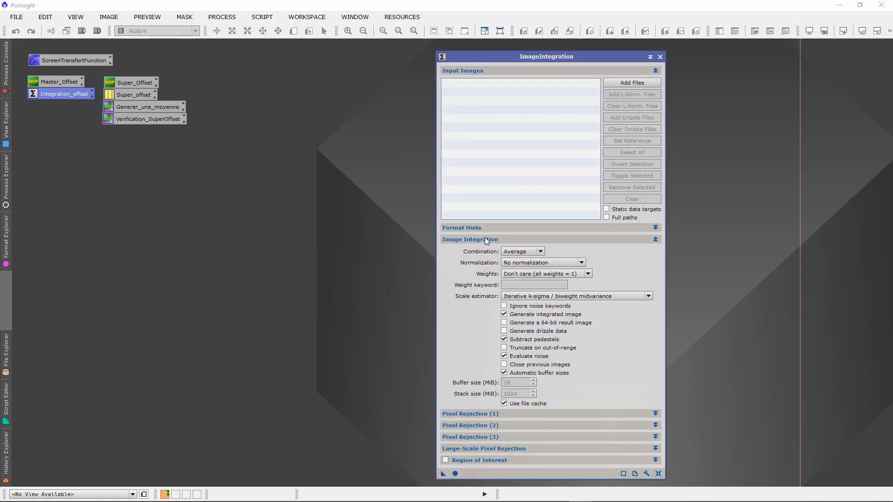
pyautogui.moveTo(507, 56); pyautogui.dragTo(479, 19)
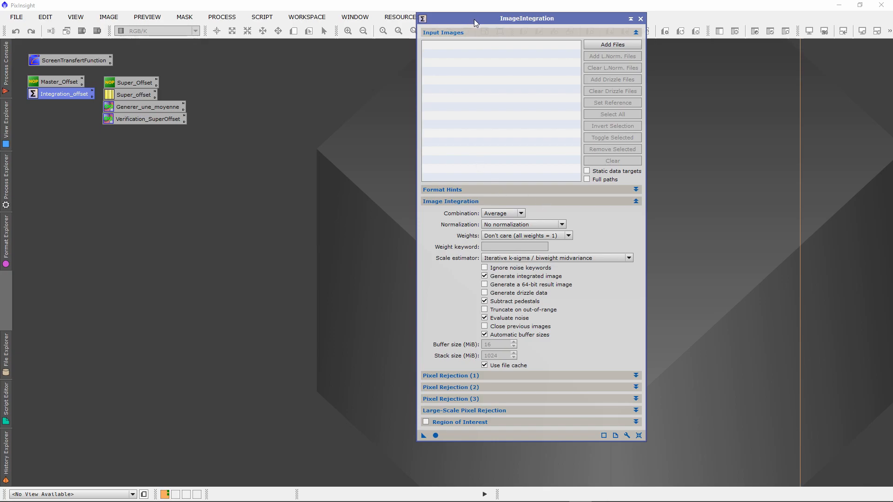
pyautogui.moveTo(474, 20); pyautogui.dragTo(467, 17)
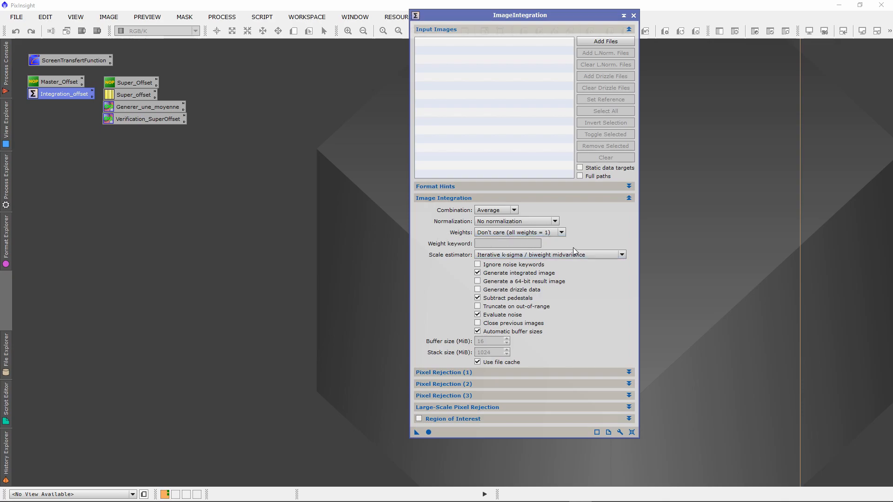
# Step: Examine the rejection algorithm choices in the Pixel Rejection (1) settings of ImageIntegration
pyautogui.click(444, 198)
pyautogui.click(444, 210)
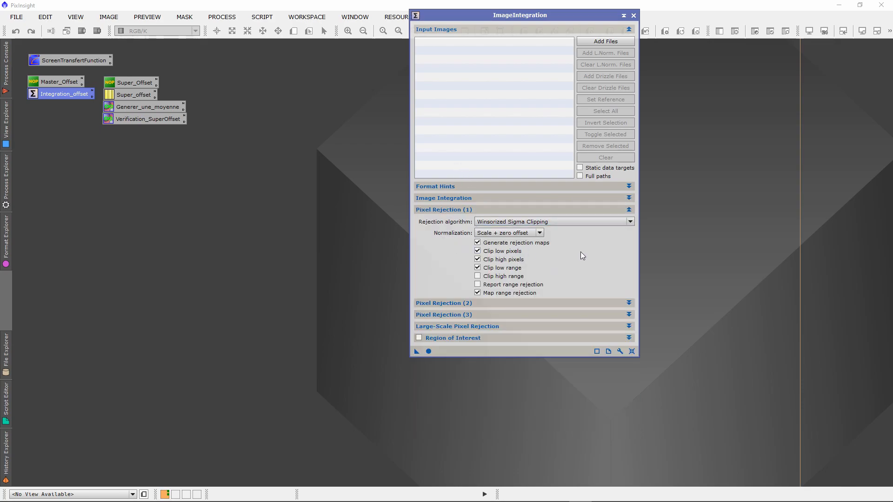
pyautogui.click(630, 222)
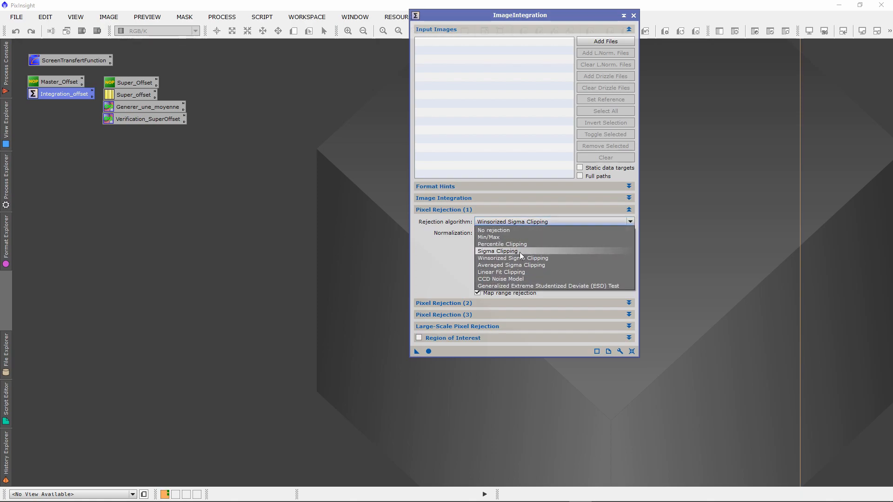
pyautogui.click(633, 222)
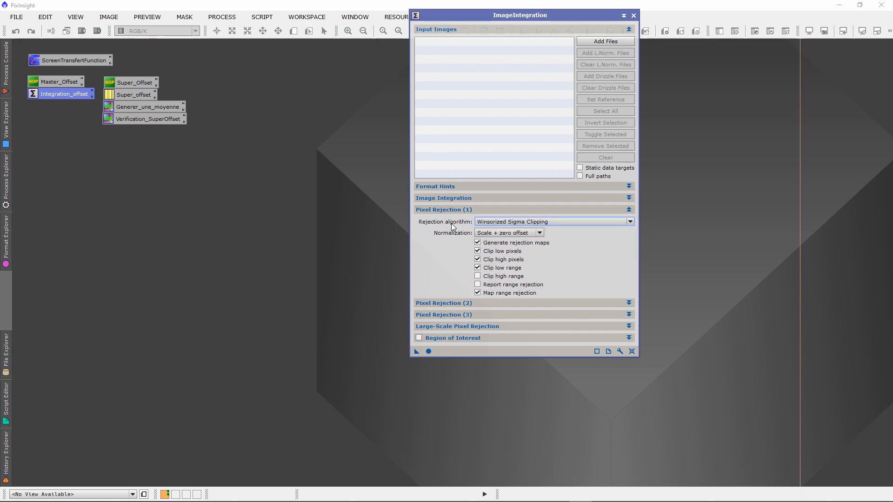
pyautogui.moveTo(632, 224)
pyautogui.click(631, 222)
pyautogui.click(631, 222)
# Step: Set Sigma high to 4.000 in the Pixel Rejection (2) settings
pyautogui.click(447, 210)
pyautogui.click(432, 221)
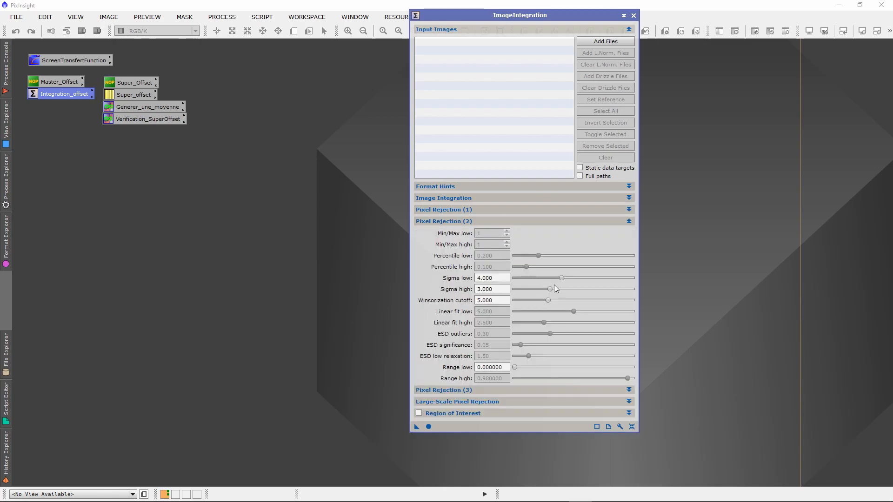
pyautogui.moveTo(552, 288); pyautogui.dragTo(562, 289)
# Step: Add all FITS files from the Offset\BIAS folder as input images and run the integration
pyautogui.moveTo(469, 15); pyautogui.dragTo(467, 21)
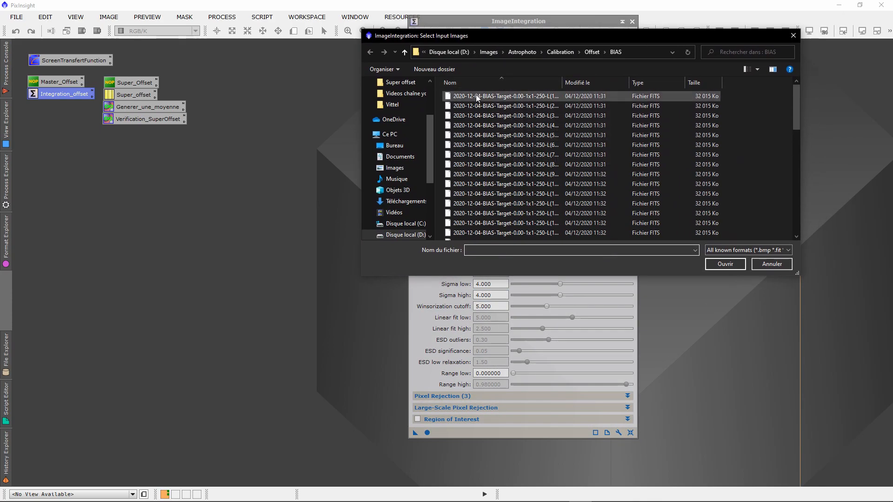
pyautogui.click(477, 98)
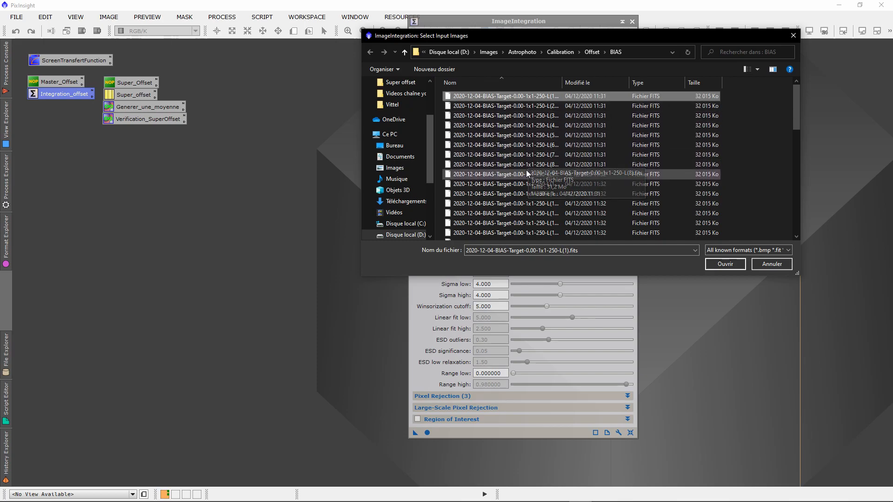
pyautogui.hotkey('ctrl', 'a')
pyautogui.click(723, 264)
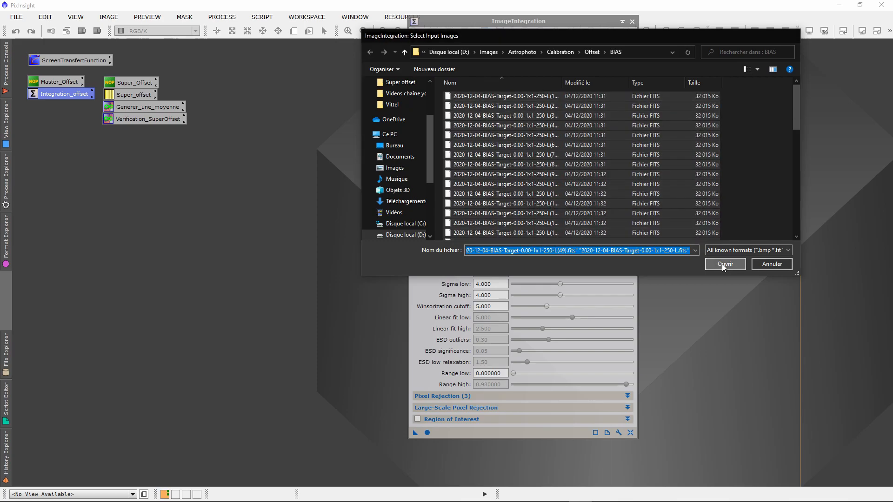
pyautogui.moveTo(556, 21); pyautogui.dragTo(525, 22)
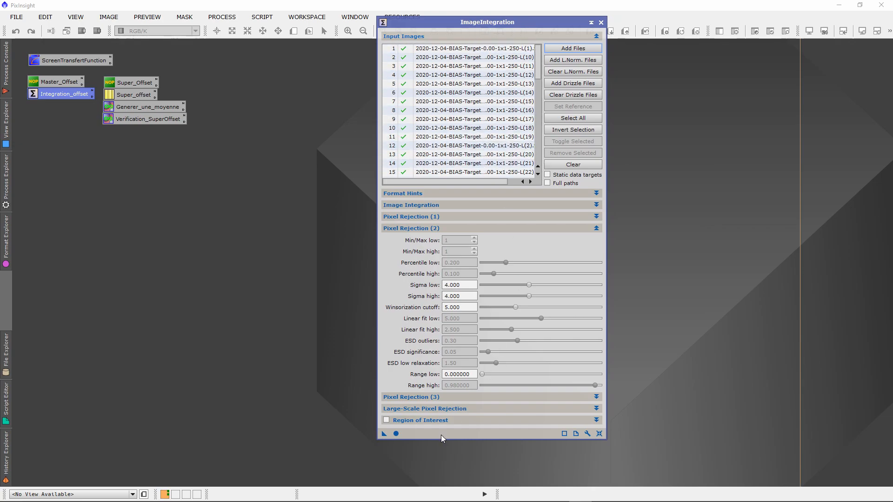
pyautogui.click(396, 433)
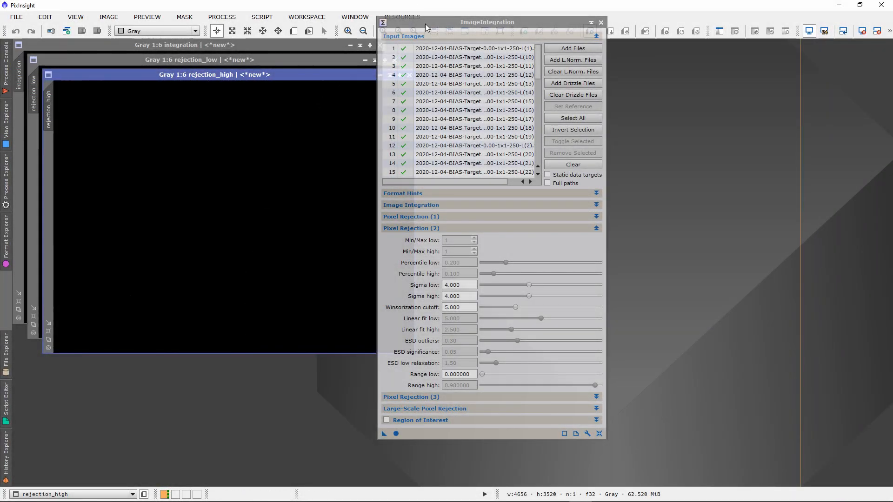
# Step: Close the rejection_low and rejection_high map images, keeping the integration image open
pyautogui.moveTo(425, 24); pyautogui.dragTo(514, 41)
pyautogui.moveTo(233, 76); pyautogui.dragTo(289, 96)
pyautogui.moveTo(257, 61); pyautogui.dragTo(312, 139)
pyautogui.click(283, 93)
pyautogui.moveTo(283, 93); pyautogui.dragTo(390, 158)
pyautogui.moveTo(335, 141); pyautogui.dragTo(314, 134)
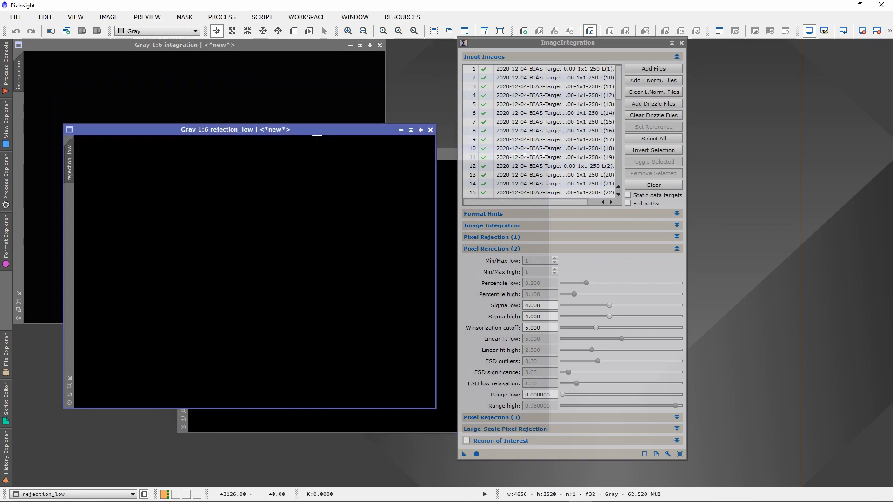
pyautogui.click(430, 130)
pyautogui.moveTo(407, 153); pyautogui.dragTo(268, 130)
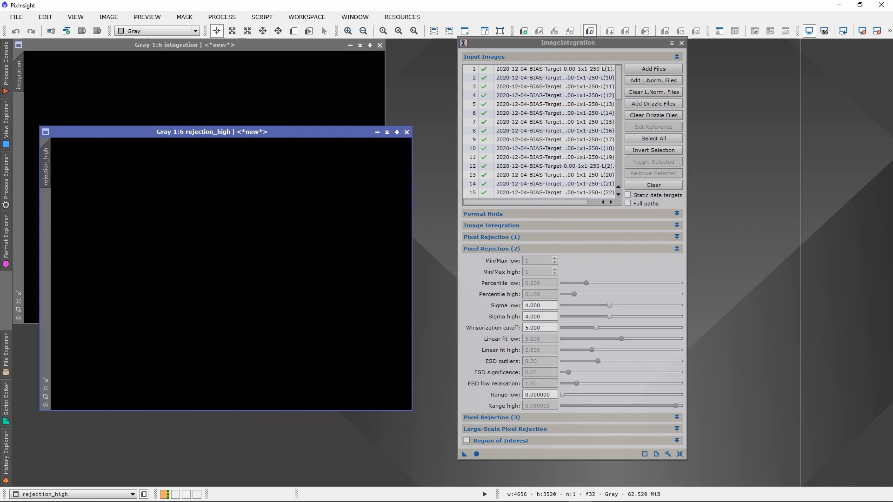
pyautogui.click(407, 132)
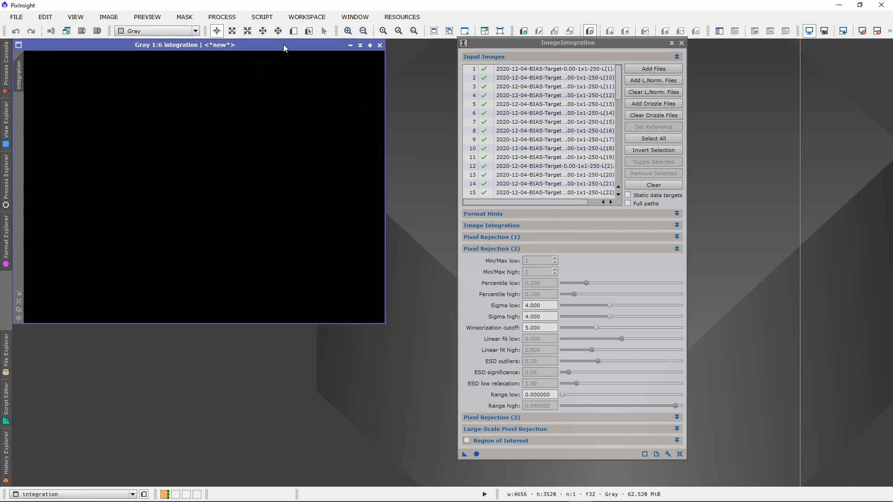
# Step: Apply an automatic screen stretch to the integration image with ScreenTransferFunction and arrange the windows for viewing it
pyautogui.moveTo(283, 44); pyautogui.dragTo(363, 88)
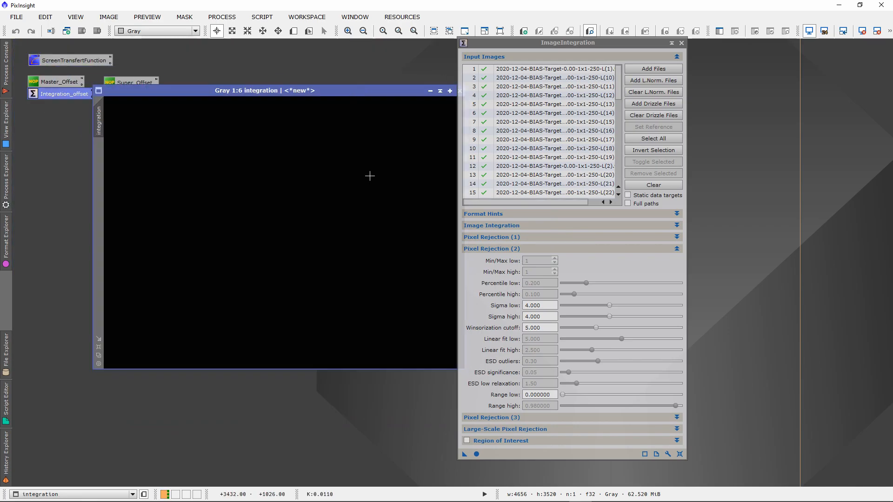
pyautogui.doubleClick(91, 62)
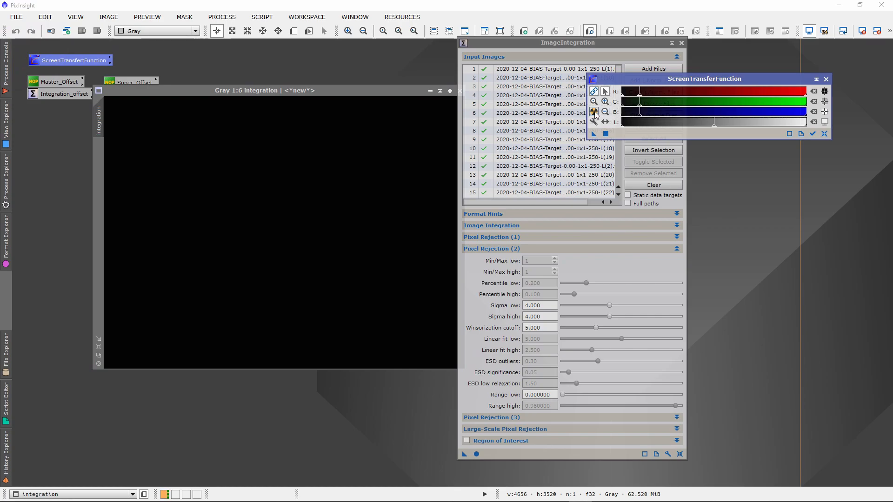
pyautogui.click(595, 114)
pyautogui.moveTo(648, 77); pyautogui.dragTo(657, 77)
pyautogui.moveTo(386, 91); pyautogui.dragTo(348, 75)
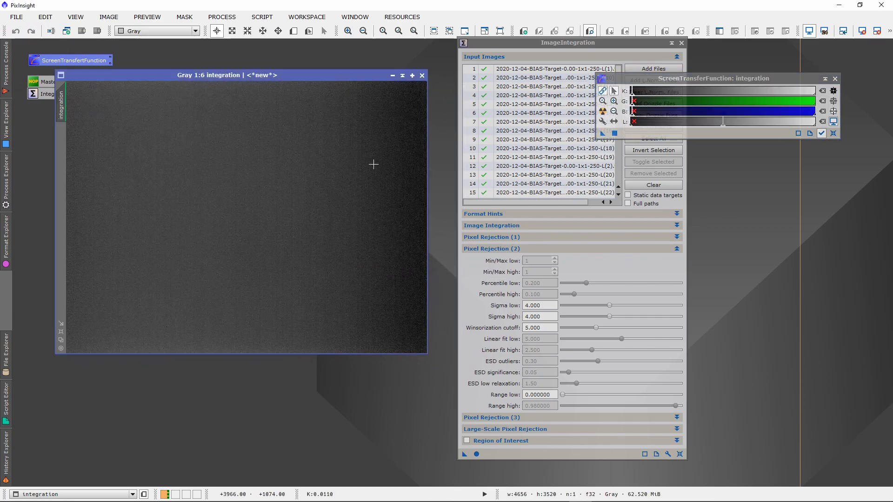
pyautogui.moveTo(281, 77); pyautogui.dragTo(303, 74)
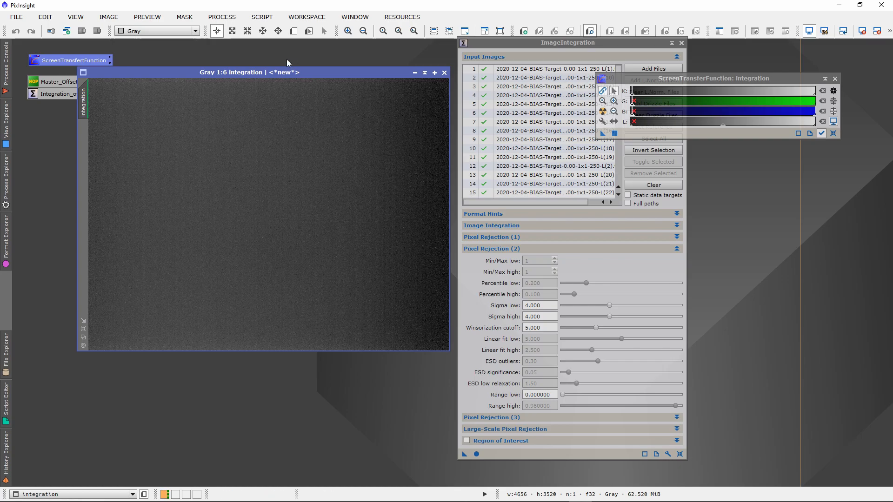
pyautogui.moveTo(314, 72); pyautogui.dragTo(305, 72)
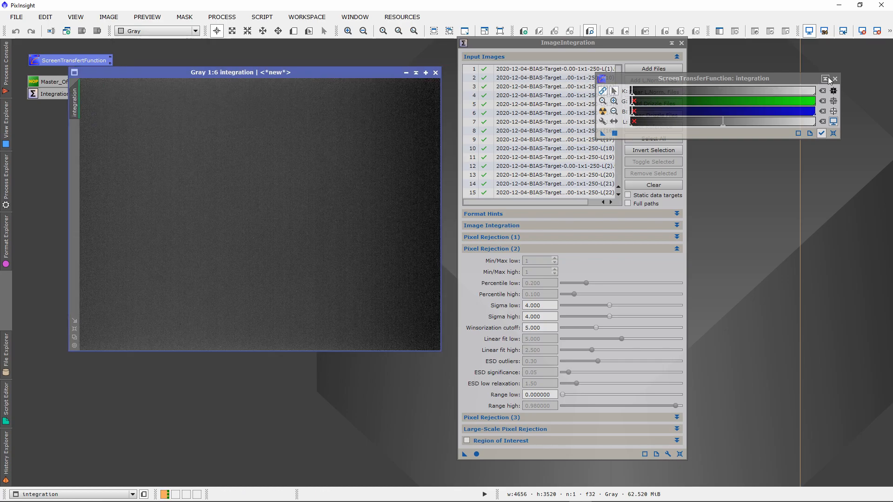
pyautogui.moveTo(730, 78); pyautogui.dragTo(779, 87)
# Step: Check the Process Console output and review the rejection algorithm and sigma settings of ImageIntegration
pyautogui.click(6, 74)
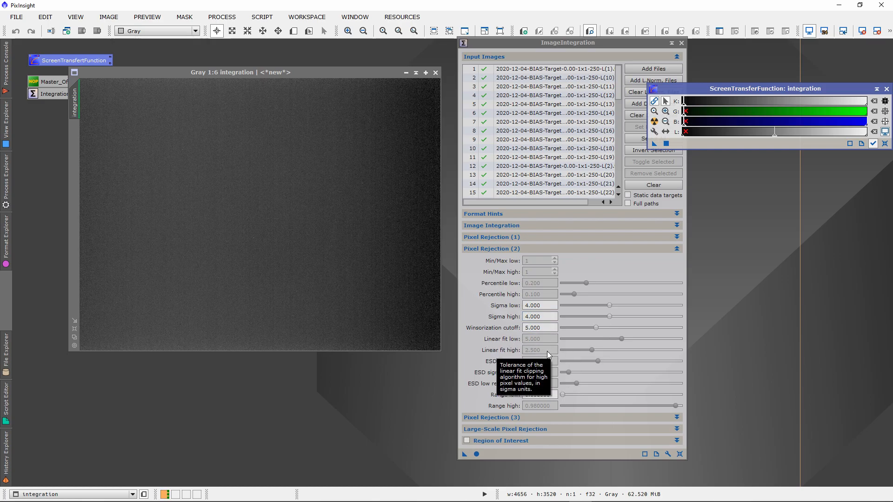
pyautogui.click(506, 227)
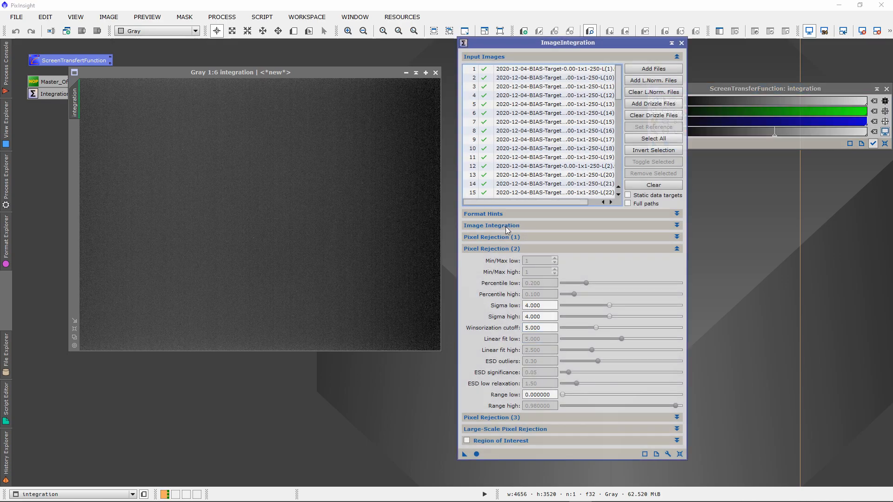
pyautogui.click(506, 228)
pyautogui.click(507, 238)
pyautogui.click(560, 249)
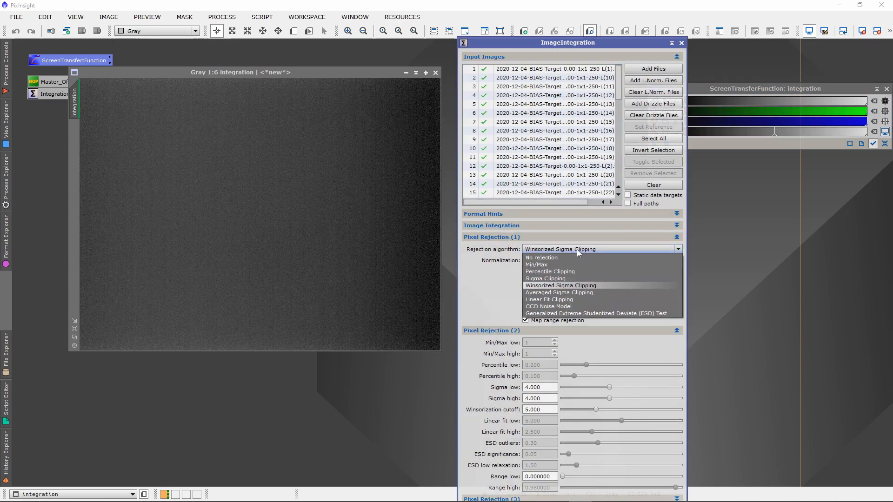
pyautogui.click(516, 237)
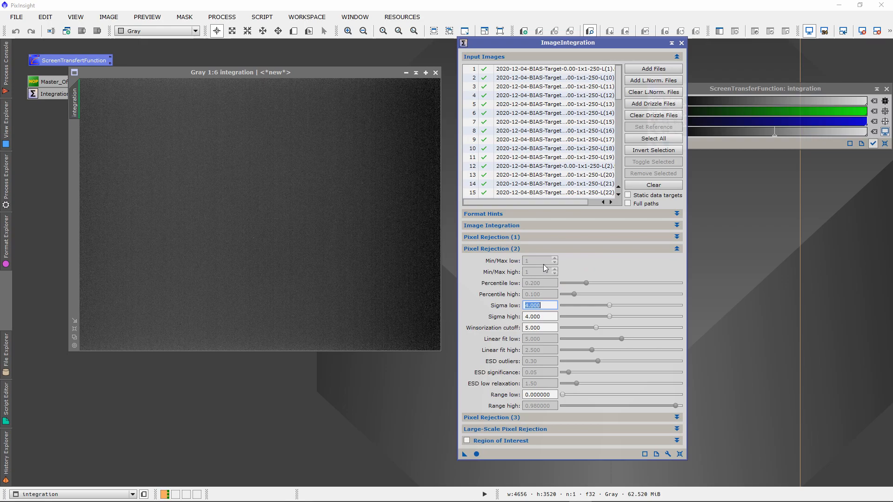
# Step: Rename the integration image's identifier to MasterOffset
pyautogui.moveTo(308, 76)
pyautogui.mouseDown()
pyautogui.moveTo(323, 80)
pyautogui.moveTo(323, 95)
pyautogui.moveTo(279, 83)
pyautogui.moveTo(323, 77)
pyautogui.mouseUp()
pyautogui.rightClick(246, 140)
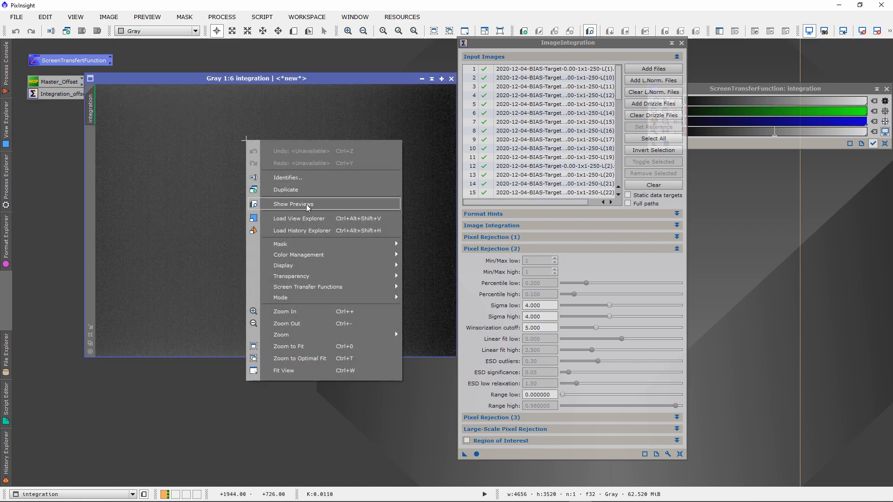
pyautogui.click(260, 189)
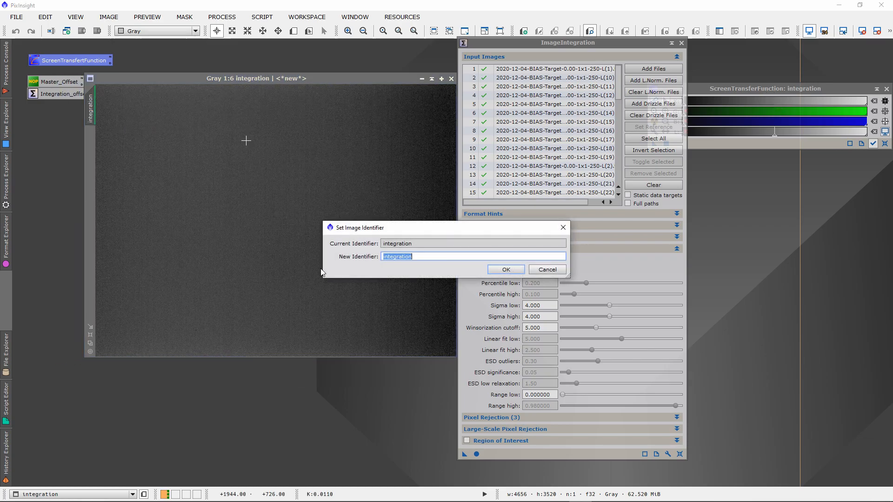
pyautogui.write('MasterOffset')
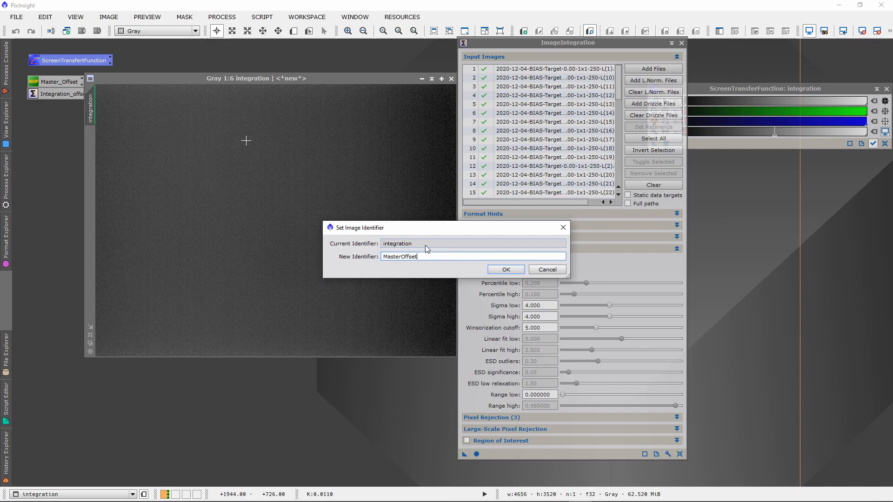
pyautogui.moveTo(426, 257); pyautogui.dragTo(380, 260)
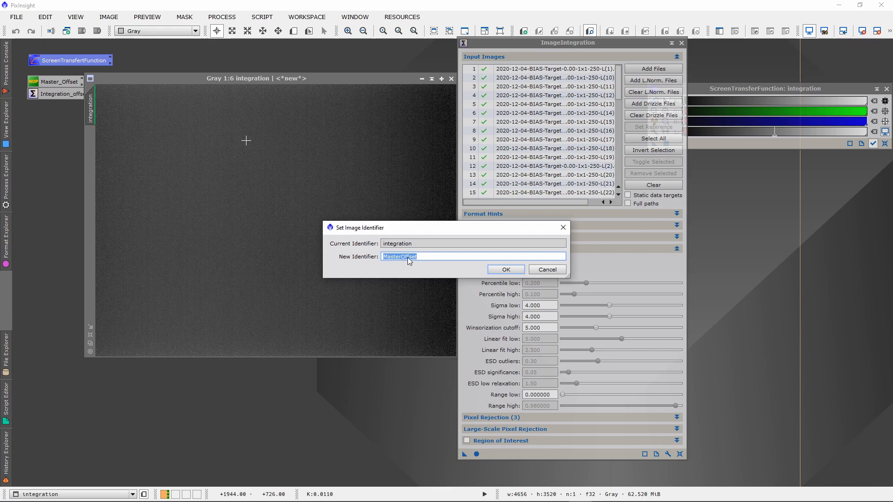
pyautogui.moveTo(420, 228); pyautogui.dragTo(354, 204)
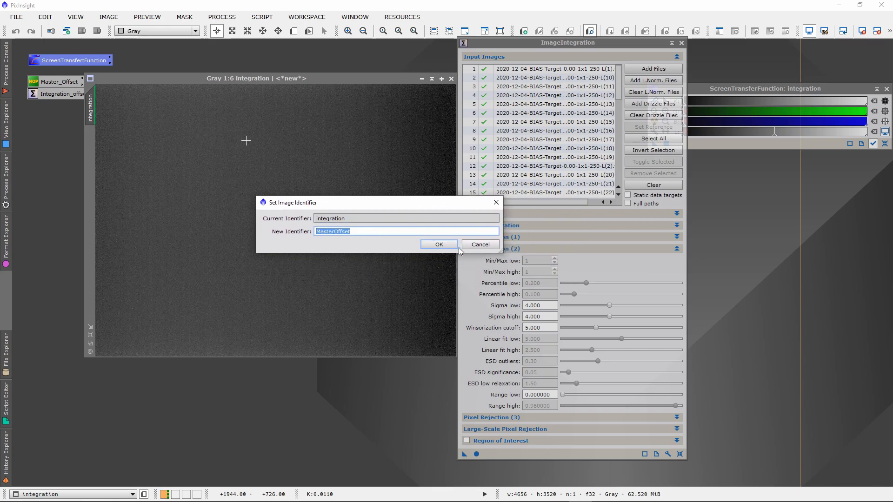
pyautogui.click(440, 245)
# Step: Minimise the MasterOffset image below the process icons and close the ImageIntegration and ScreenTransferFunction windows
pyautogui.moveTo(334, 79); pyautogui.dragTo(294, 89)
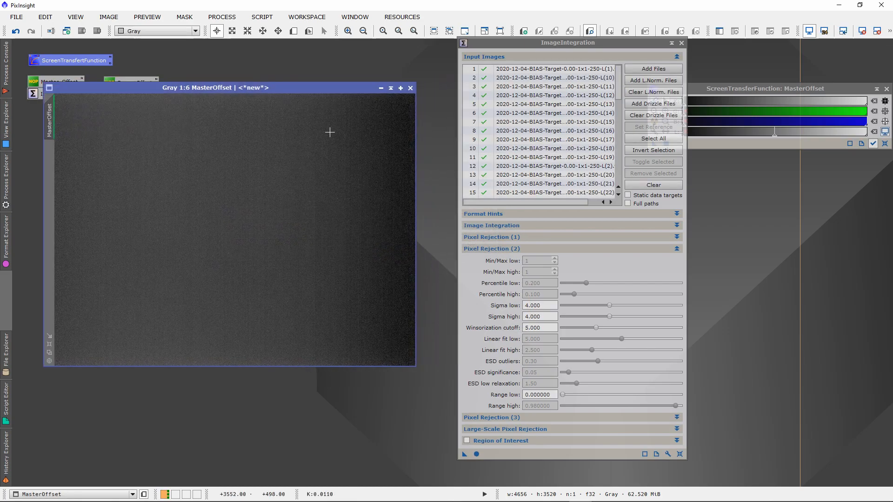
pyautogui.click(381, 88)
pyautogui.moveTo(203, 227); pyautogui.dragTo(95, 201)
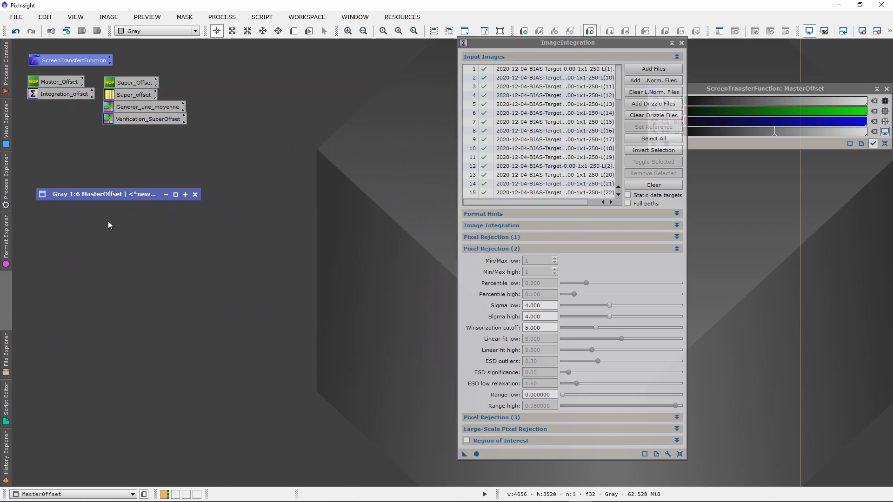
pyautogui.click(681, 43)
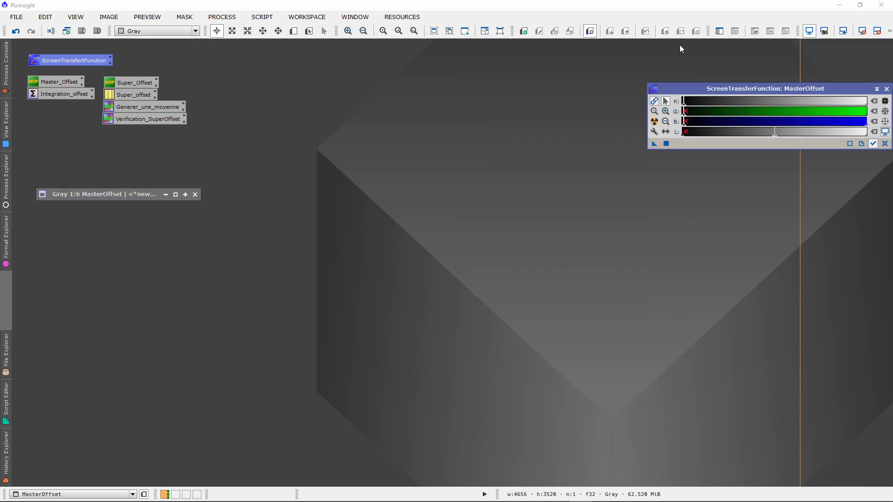
pyautogui.moveTo(802, 88); pyautogui.dragTo(564, 87)
pyautogui.click(690, 89)
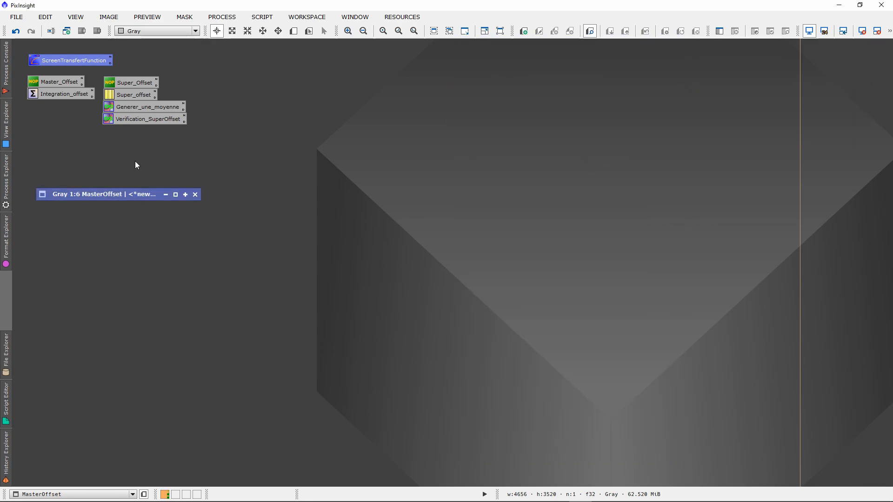
# Step: Restore the minimised MasterOffset image and place its window clear of the process icons
pyautogui.doubleClick(127, 193)
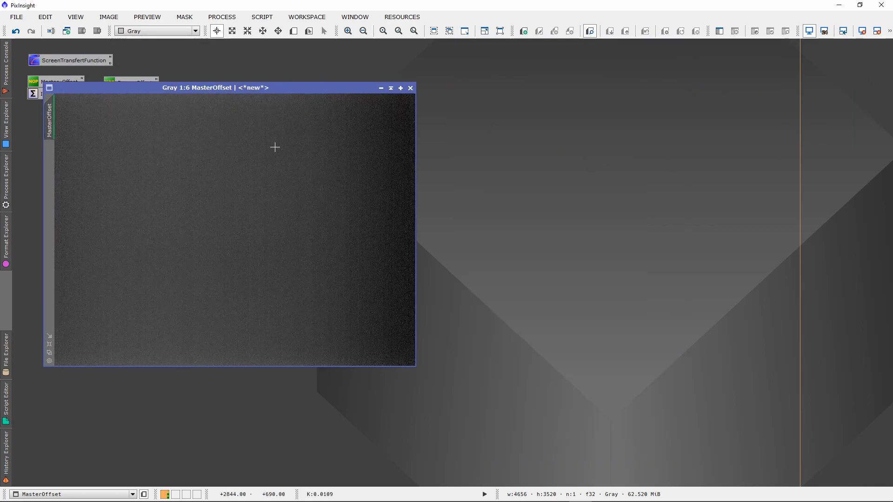
pyautogui.moveTo(243, 89); pyautogui.dragTo(465, 84)
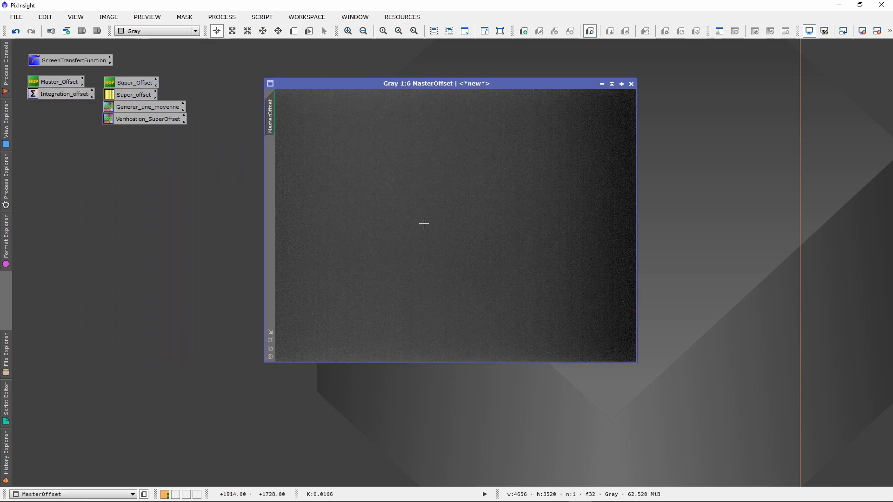
pyautogui.moveTo(504, 82); pyautogui.dragTo(441, 102)
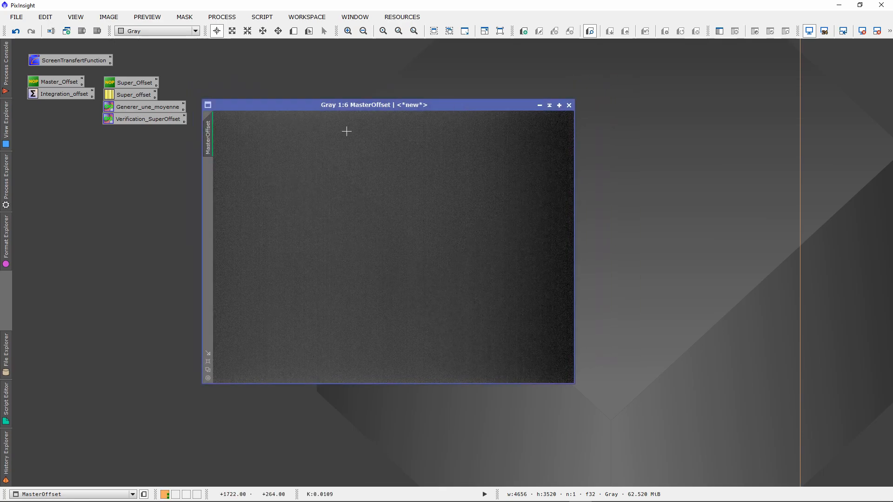
pyautogui.moveTo(287, 105); pyautogui.dragTo(374, 68)
# Step: Open the saved Superbias process Super_offset beside the MasterOffset image and locate Superbias in the list of all processes
pyautogui.doubleClick(124, 97)
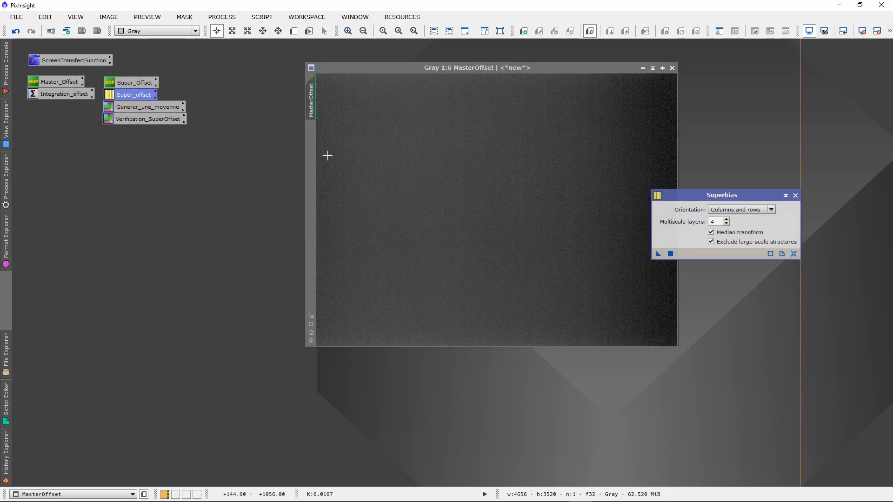
pyautogui.moveTo(707, 197); pyautogui.dragTo(124, 143)
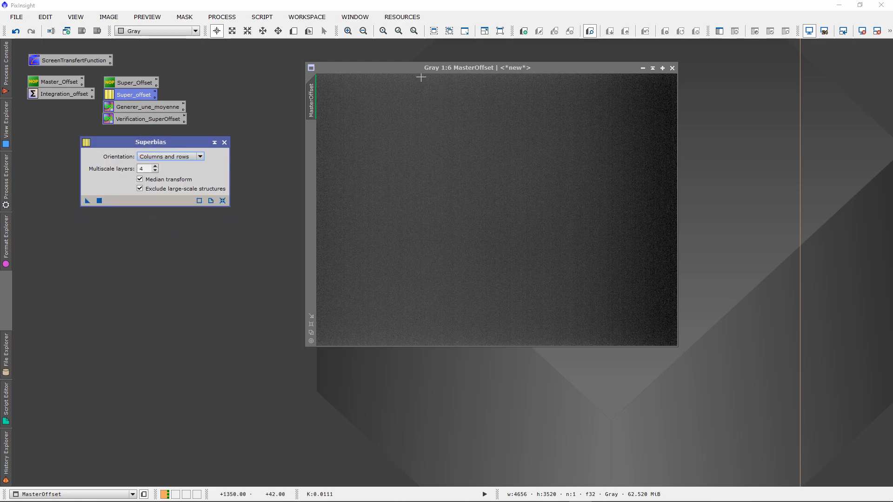
pyautogui.moveTo(391, 66); pyautogui.dragTo(374, 61)
pyautogui.click(222, 17)
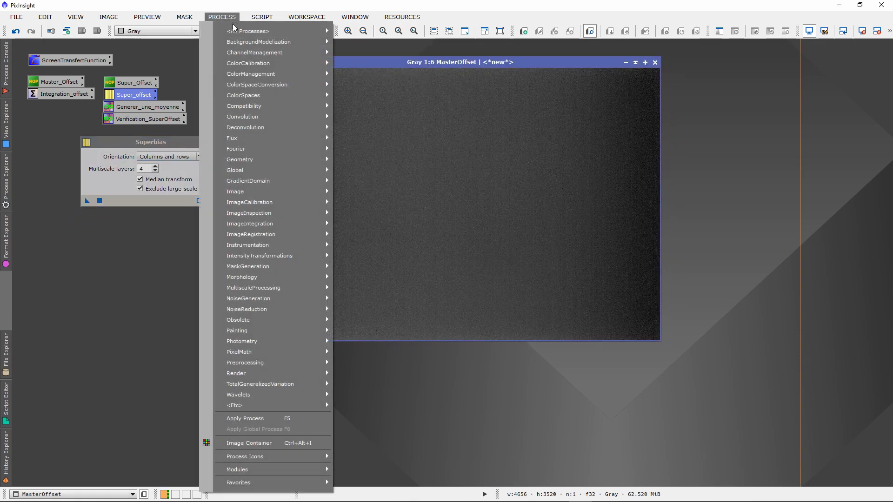
pyautogui.moveTo(297, 31)
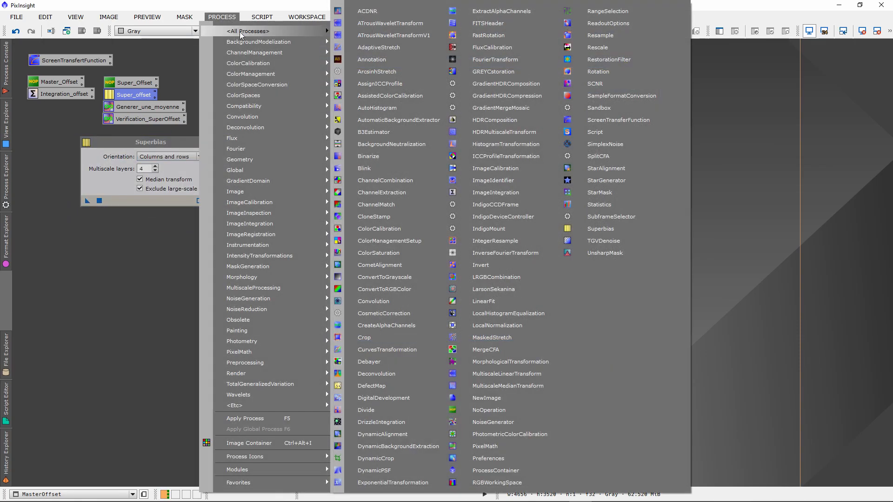
pyautogui.click(600, 229)
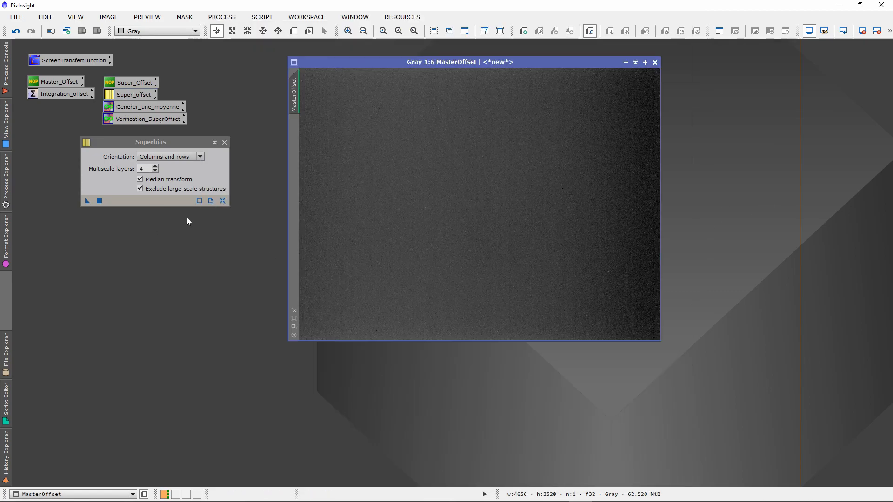
# Step: Apply Superbias to MasterOffset with columns and rows orientation, 4 multiscale layers, median transform and large-scale structures excluded
pyautogui.moveTo(188, 145); pyautogui.dragTo(179, 142)
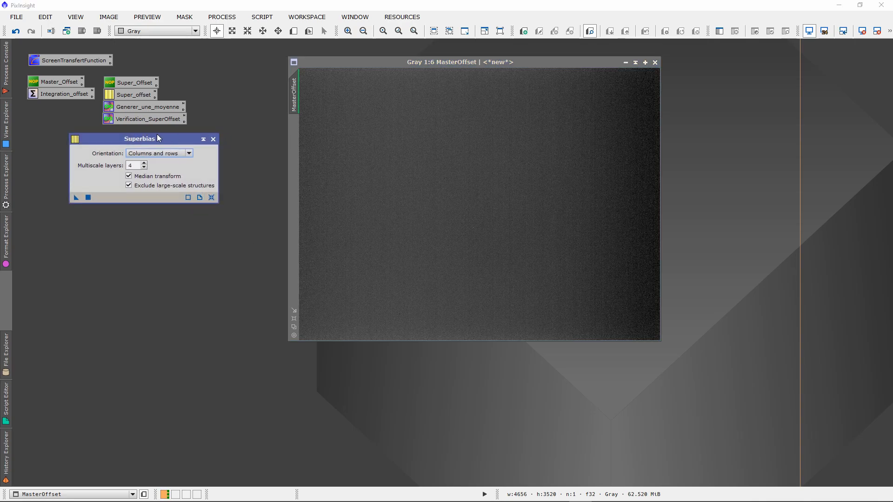
pyautogui.moveTo(118, 141); pyautogui.dragTo(137, 148)
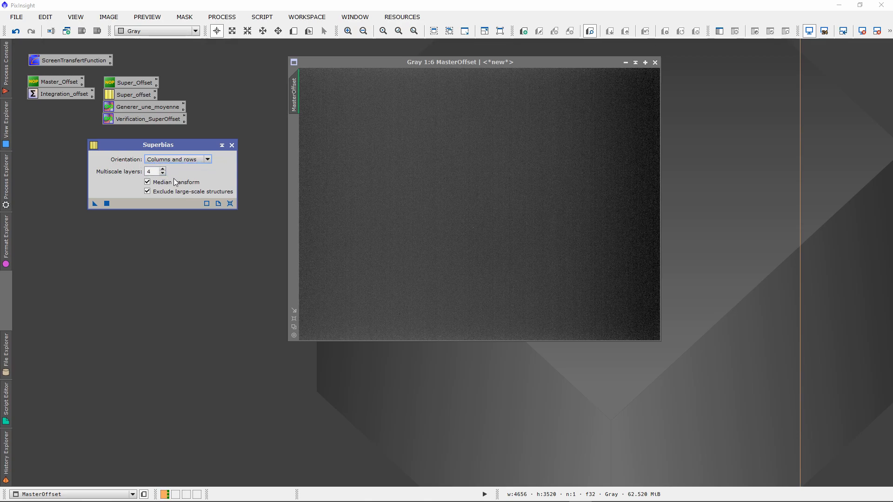
pyautogui.moveTo(185, 146); pyautogui.dragTo(183, 143)
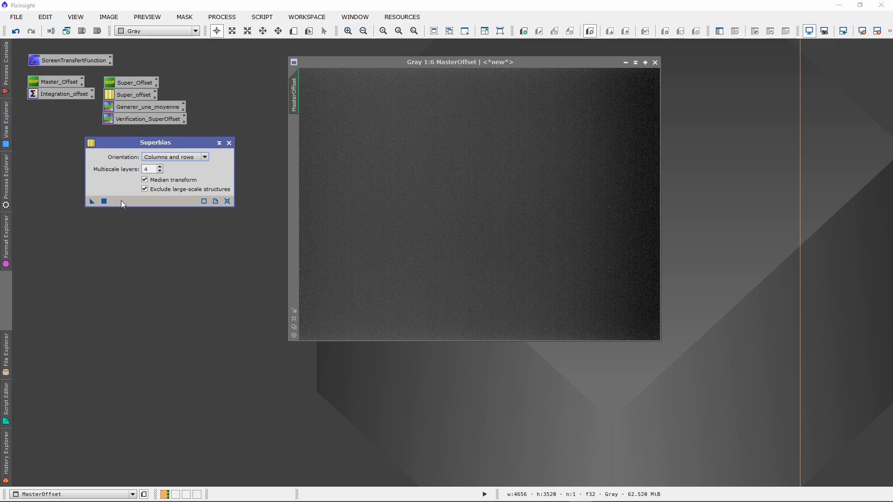
pyautogui.moveTo(179, 144); pyautogui.dragTo(195, 136)
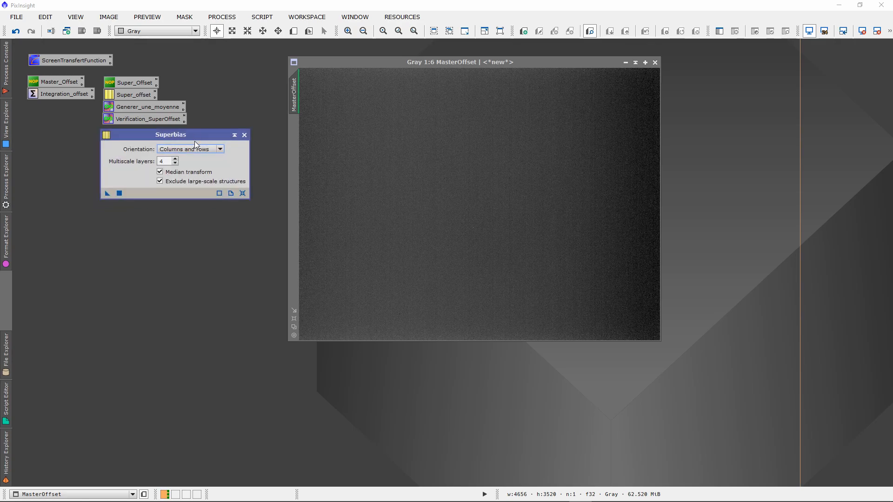
pyautogui.moveTo(106, 193); pyautogui.dragTo(458, 176)
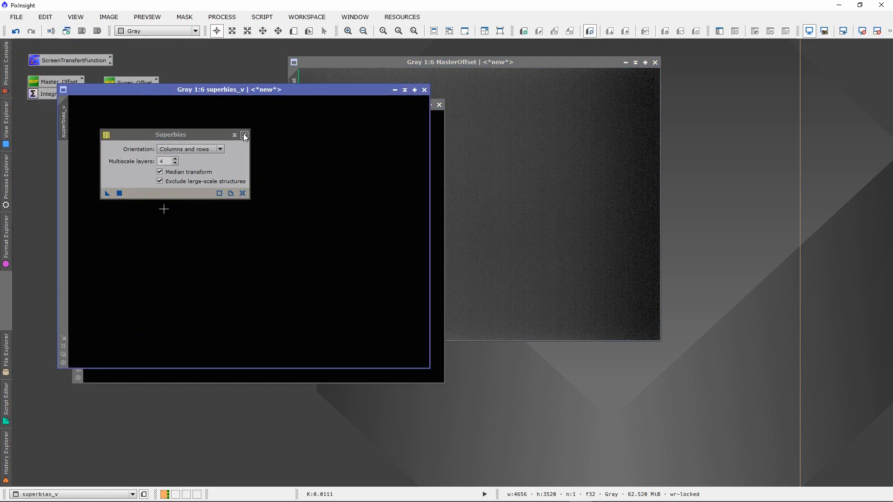
# Step: Close the Superbias process window and separate the superbias_v and superbias_h images
pyautogui.moveTo(242, 137); pyautogui.dragTo(727, 99)
pyautogui.click(760, 98)
pyautogui.moveTo(283, 91); pyautogui.dragTo(499, 78)
pyautogui.moveTo(218, 135); pyautogui.dragTo(297, 130)
pyautogui.moveTo(380, 82); pyautogui.dragTo(212, 165)
# Step: Apply an automatic screen stretch to superbias_v and superbias_h with ScreenTransferFunction
pyautogui.doubleClick(83, 62)
pyautogui.moveTo(392, 126); pyautogui.dragTo(340, 85)
pyautogui.click(459, 122)
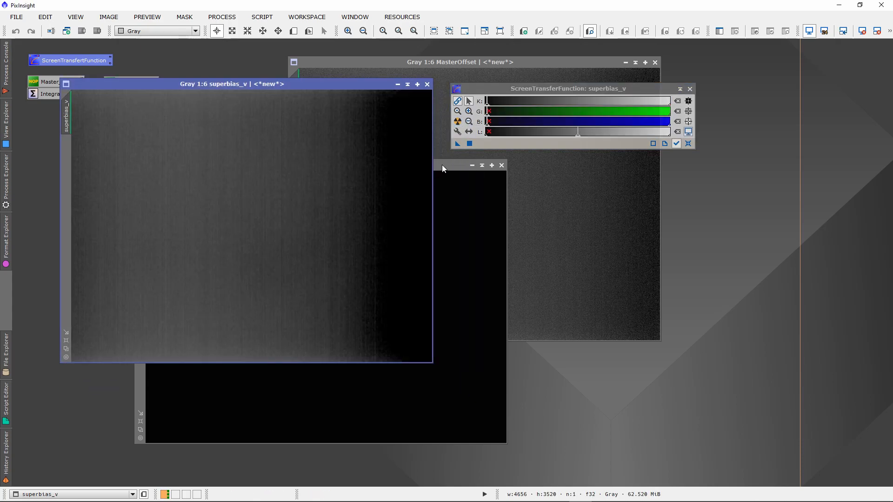
pyautogui.moveTo(446, 166); pyautogui.dragTo(503, 162)
pyautogui.click(458, 121)
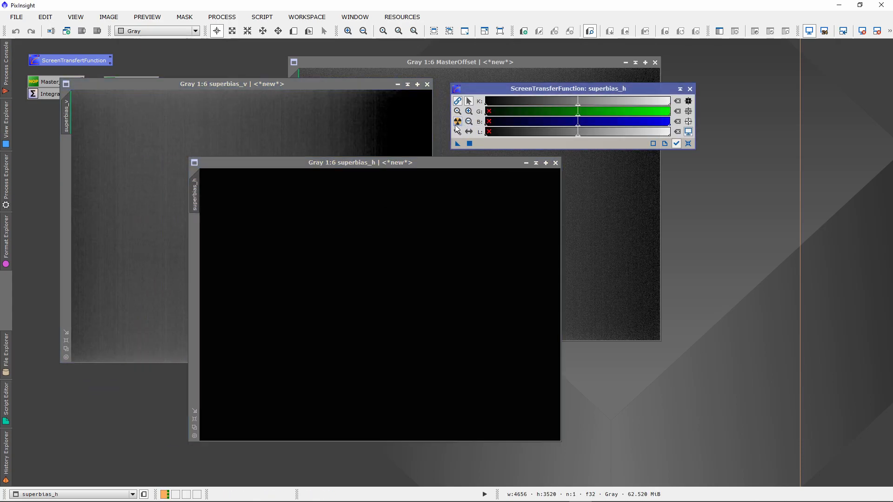
# Step: Arrange MasterOffset, superbias_h and superbias_v around the workspace to compare their structure
pyautogui.moveTo(445, 62); pyautogui.dragTo(663, 72)
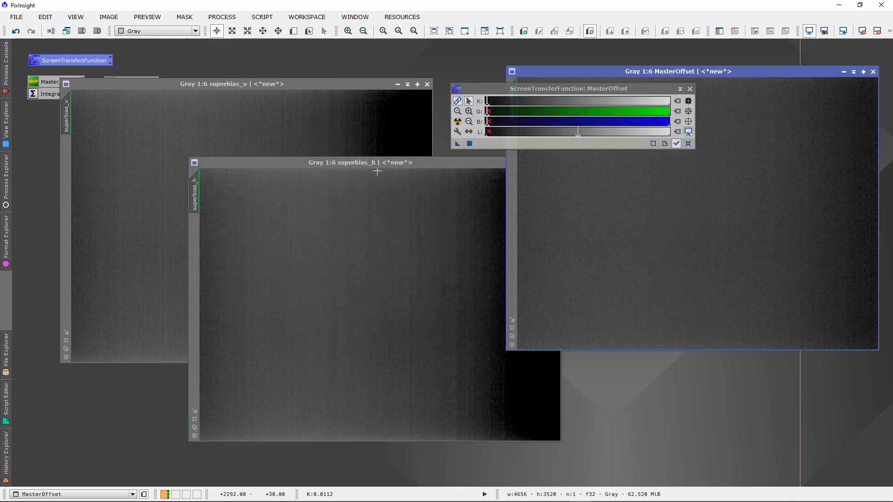
pyautogui.moveTo(343, 162); pyautogui.dragTo(205, 164)
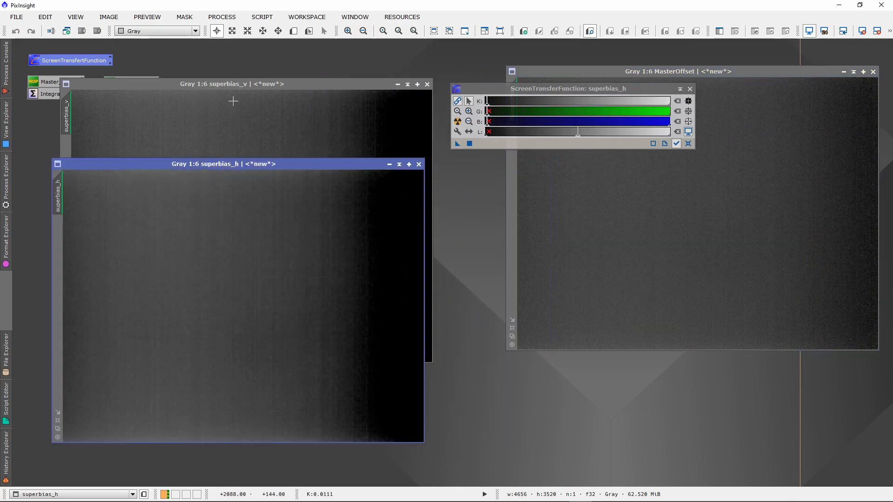
pyautogui.moveTo(243, 85)
pyautogui.mouseDown()
pyautogui.moveTo(222, 82)
pyautogui.moveTo(288, 104)
pyautogui.moveTo(252, 71)
pyautogui.mouseUp()
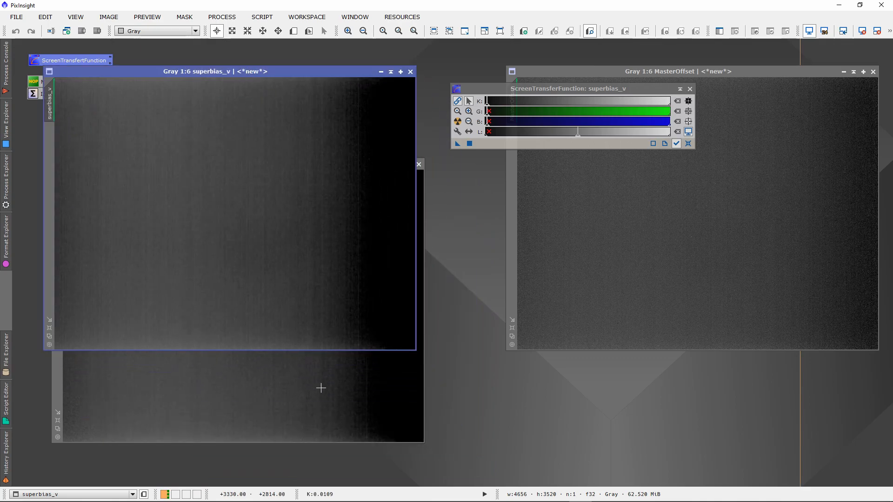
pyautogui.moveTo(280, 70); pyautogui.dragTo(554, 96)
pyautogui.moveTo(351, 104); pyautogui.dragTo(220, 120)
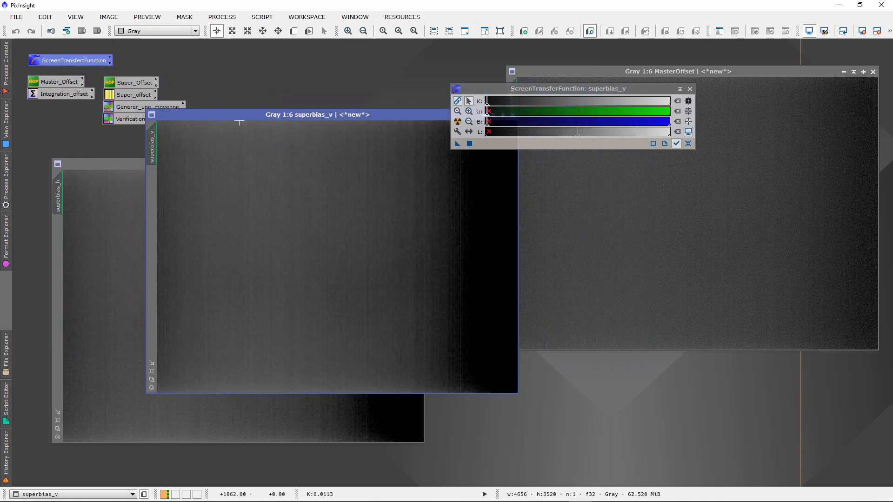
# Step: Collapse the MasterOffset window, stack the two superbias images away from the process icons, and close ScreenTransferFunction
pyautogui.click(853, 72)
pyautogui.moveTo(383, 116); pyautogui.dragTo(670, 176)
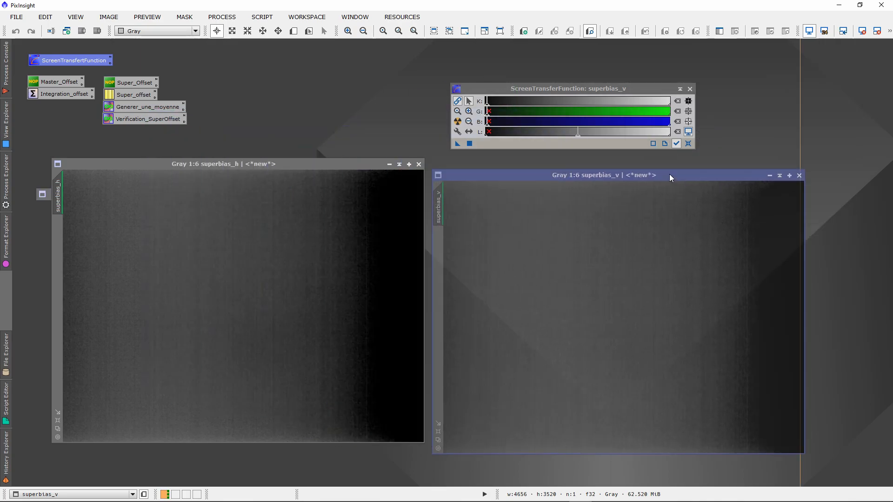
pyautogui.moveTo(378, 162); pyautogui.dragTo(742, 89)
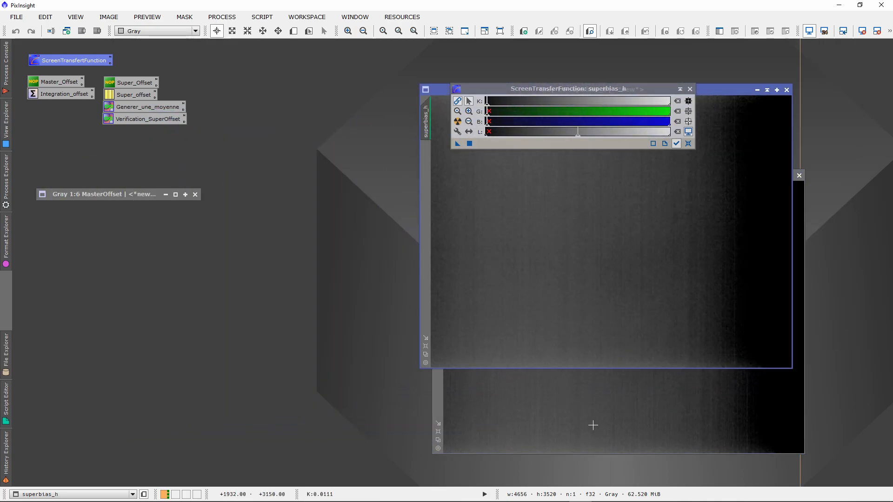
pyautogui.moveTo(441, 90); pyautogui.dragTo(454, 76)
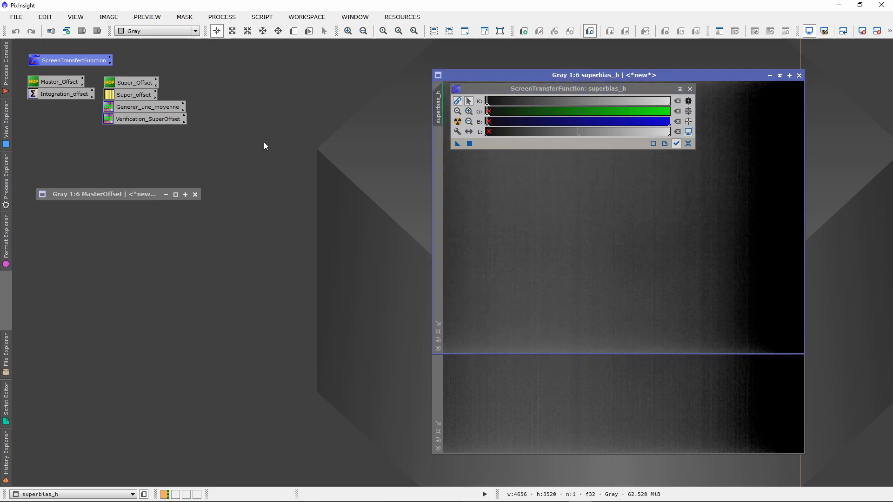
pyautogui.click(690, 89)
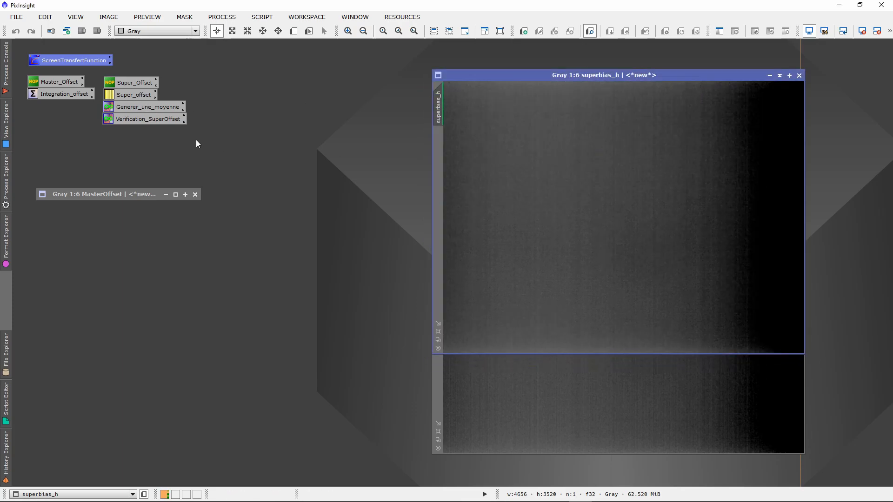
# Step: Run the saved PixelMath process Generer_une_moyenne with (superbias_v*0.5) + (superbias_h*0.5) to generate the averaged Super_offset image
pyautogui.doubleClick(146, 106)
pyautogui.moveTo(588, 241); pyautogui.dragTo(255, 120)
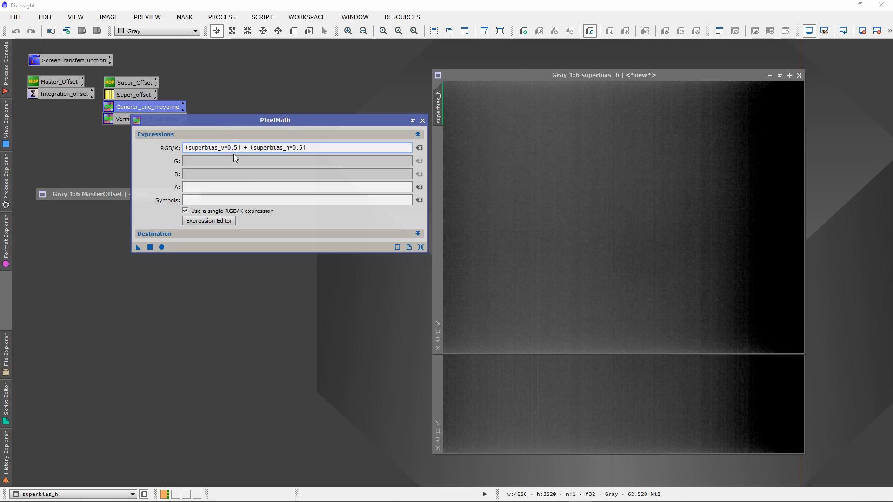
pyautogui.moveTo(536, 77); pyautogui.dragTo(511, 52)
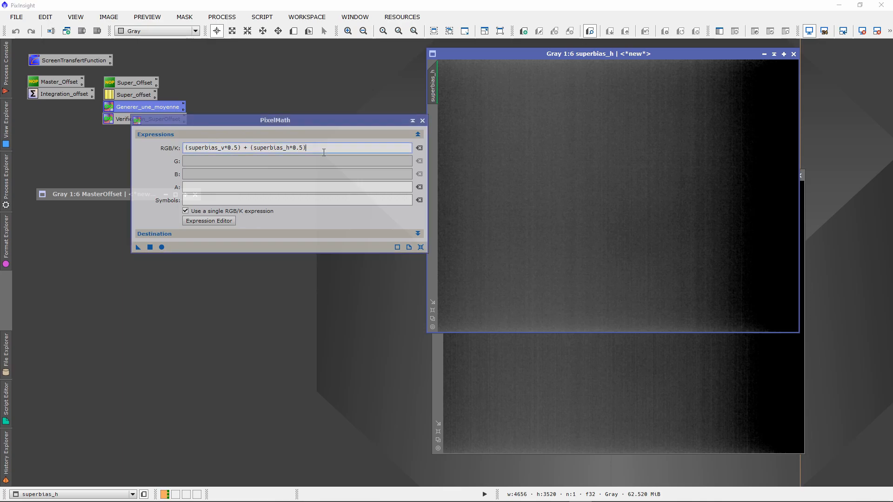
pyautogui.click(302, 148)
pyautogui.click(317, 148)
pyautogui.click(150, 247)
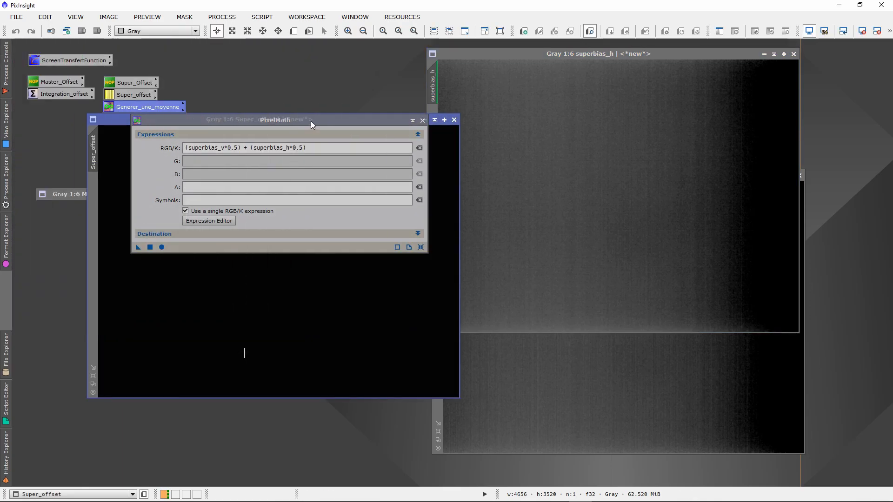
# Step: Separate the Super_offset image from the other windows and apply an automatic screen stretch to it with ScreenTransferFunction
pyautogui.moveTo(310, 121); pyautogui.dragTo(681, 123)
pyautogui.moveTo(283, 120); pyautogui.dragTo(281, 83)
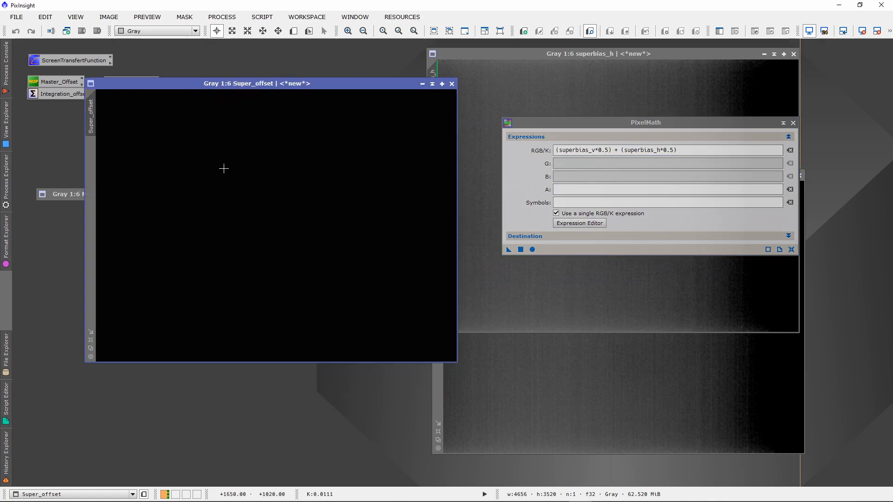
pyautogui.moveTo(549, 53); pyautogui.dragTo(553, 185)
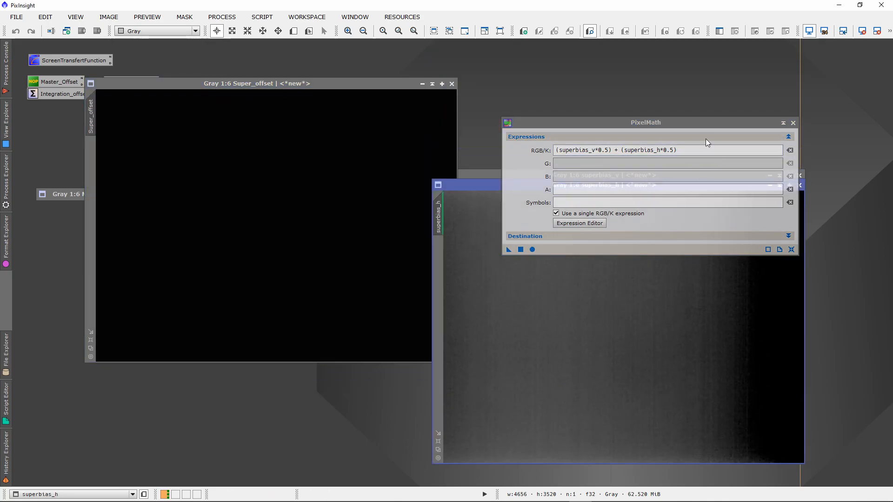
pyautogui.moveTo(673, 122); pyautogui.dragTo(647, 139)
pyautogui.doubleClick(73, 60)
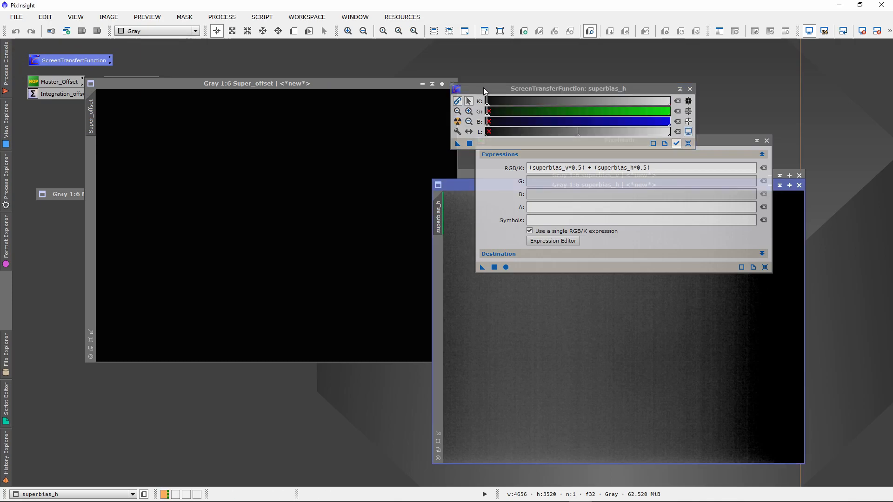
pyautogui.moveTo(491, 89); pyautogui.dragTo(503, 90)
pyautogui.click(399, 84)
pyautogui.click(468, 121)
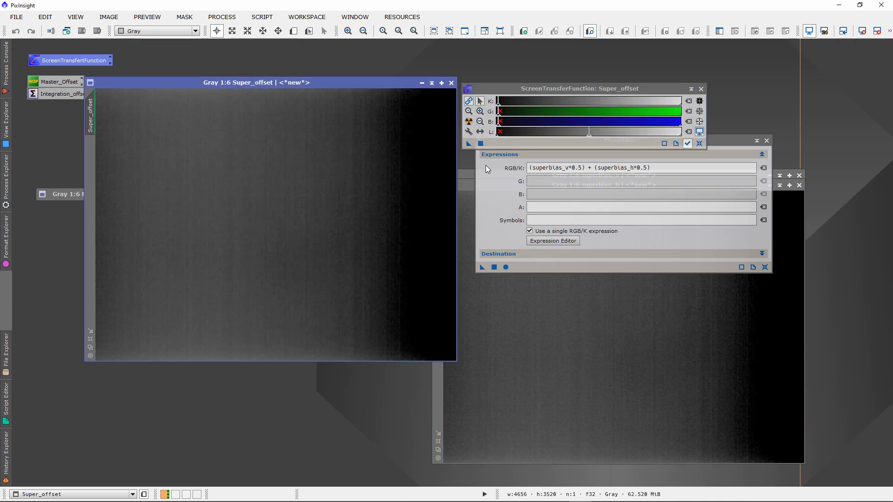
pyautogui.moveTo(316, 82); pyautogui.dragTo(290, 62)
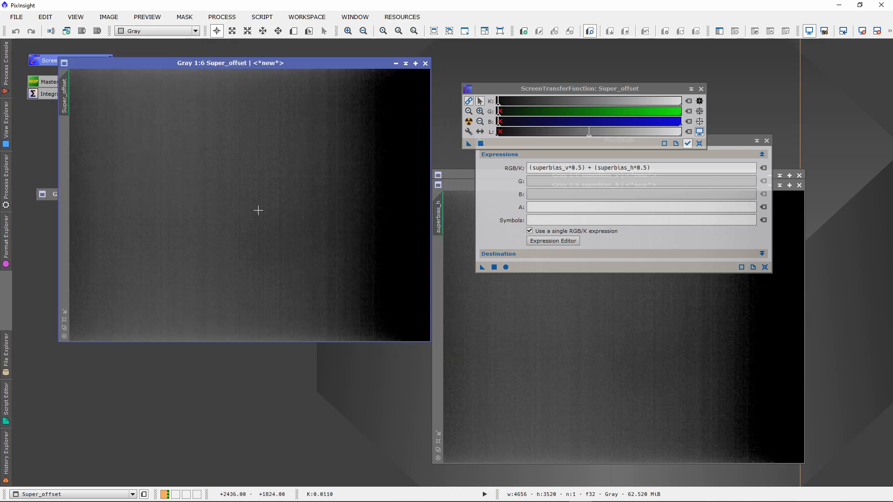
# Step: Rename the Super_offset image's identifier to SuperOffset
pyautogui.rightClick(219, 126)
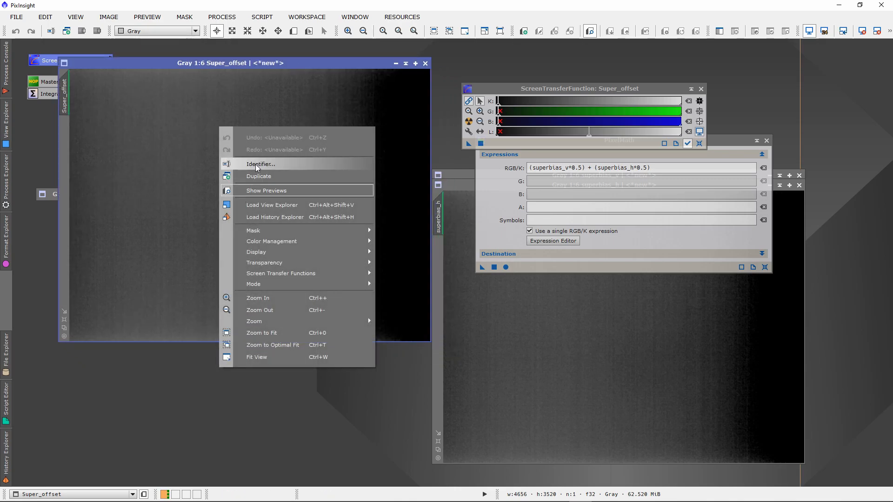
pyautogui.click(251, 162)
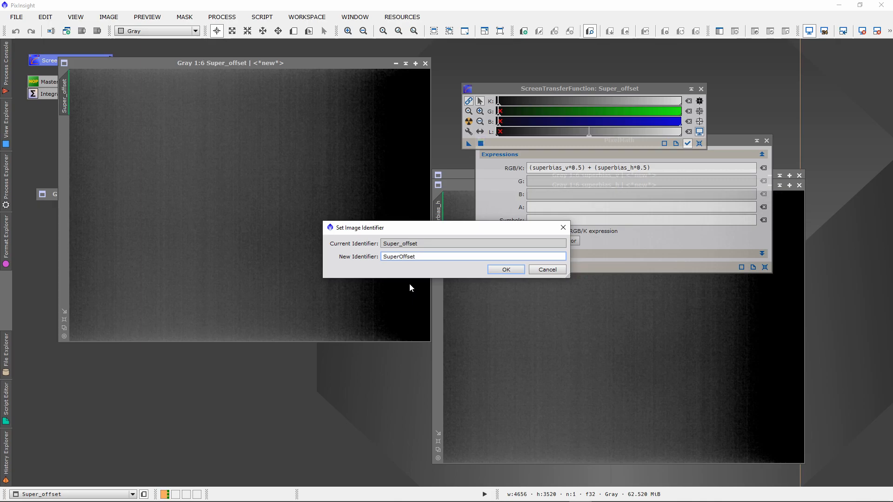
pyautogui.click(505, 270)
# Step: Move the SuperOffset image below the first process icons and close the superbias_h and superbias_v images
pyautogui.moveTo(312, 65); pyautogui.dragTo(275, 102)
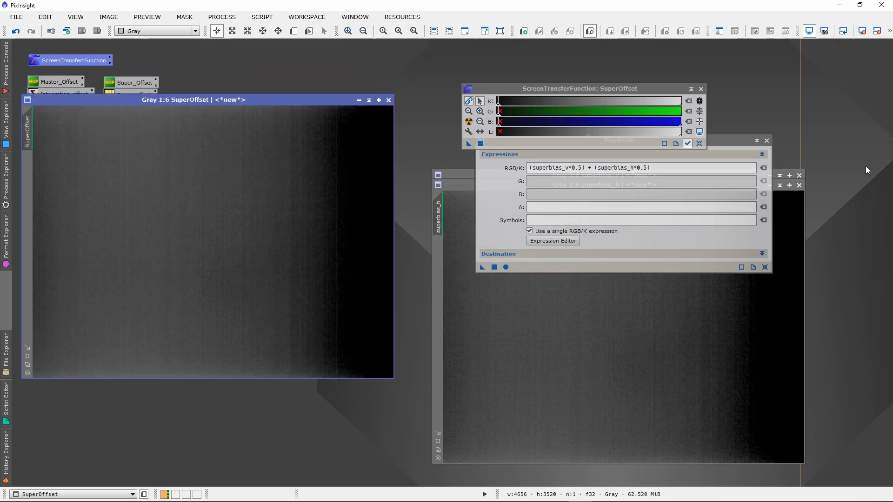
pyautogui.click(799, 185)
pyautogui.click(799, 176)
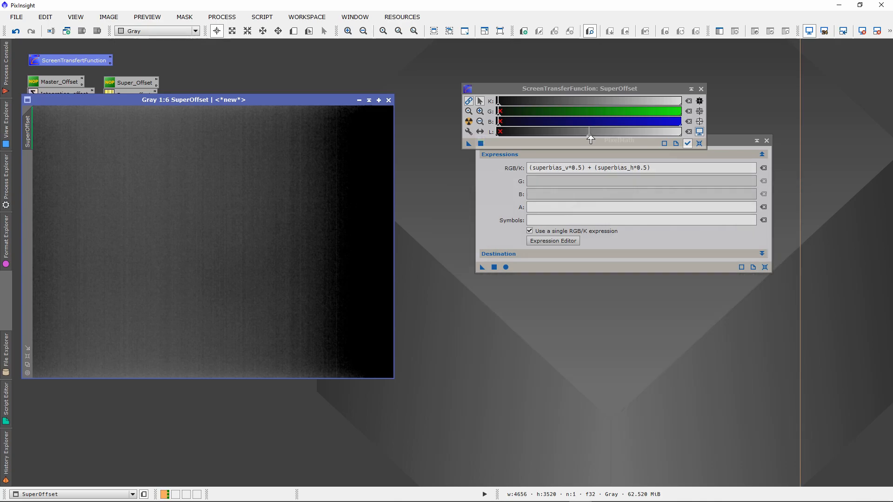
# Step: Close PixelMath and ScreenTransferFunction, restore the minimized MasterOffset image and place it beside the SuperOffset image
pyautogui.click(766, 141)
pyautogui.click(699, 89)
pyautogui.moveTo(303, 100); pyautogui.dragTo(607, 80)
pyautogui.click(110, 194)
pyautogui.doubleClick(110, 194)
pyautogui.moveTo(481, 83); pyautogui.dragTo(218, 74)
pyautogui.moveTo(537, 74); pyautogui.dragTo(475, 78)
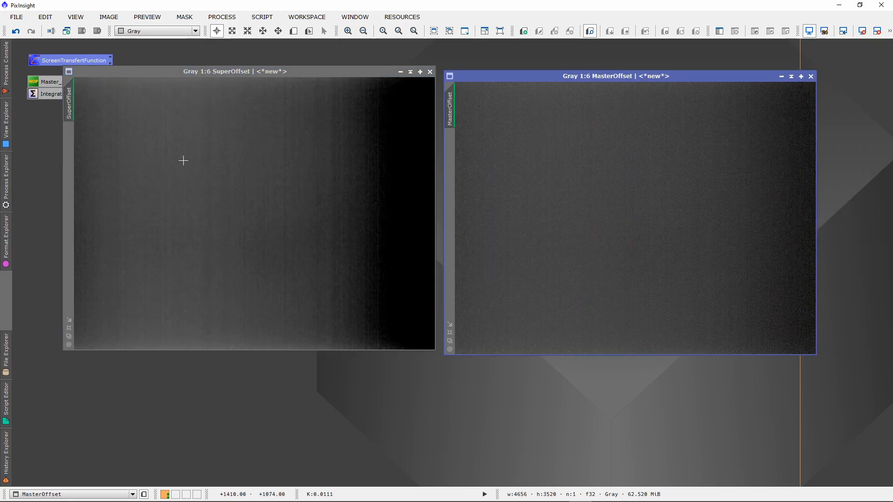
# Step: Compare the SuperOffset image with the MasterOffset image side by side
pyautogui.moveTo(319, 71); pyautogui.dragTo(319, 81)
pyautogui.moveTo(515, 77); pyautogui.dragTo(527, 83)
pyautogui.moveTo(309, 85); pyautogui.dragTo(329, 82)
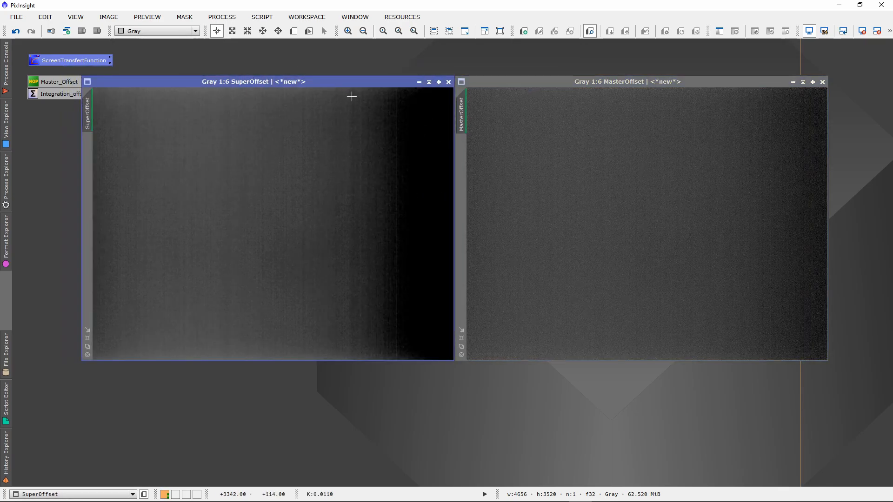
pyautogui.moveTo(348, 82)
pyautogui.mouseDown()
pyautogui.moveTo(318, 71)
pyautogui.moveTo(358, 82)
pyautogui.mouseUp()
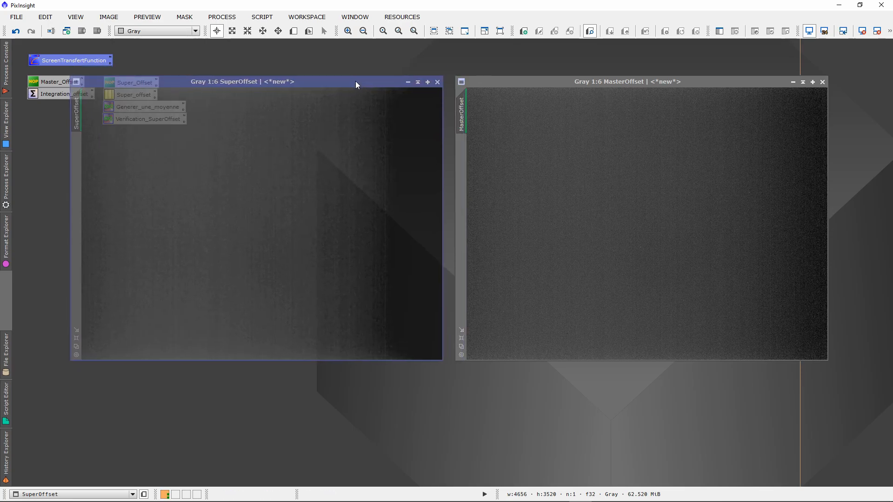
pyautogui.moveTo(549, 82)
pyautogui.mouseDown()
pyautogui.moveTo(566, 85)
pyautogui.moveTo(546, 82)
pyautogui.mouseUp()
pyautogui.moveTo(339, 82); pyautogui.dragTo(494, 82)
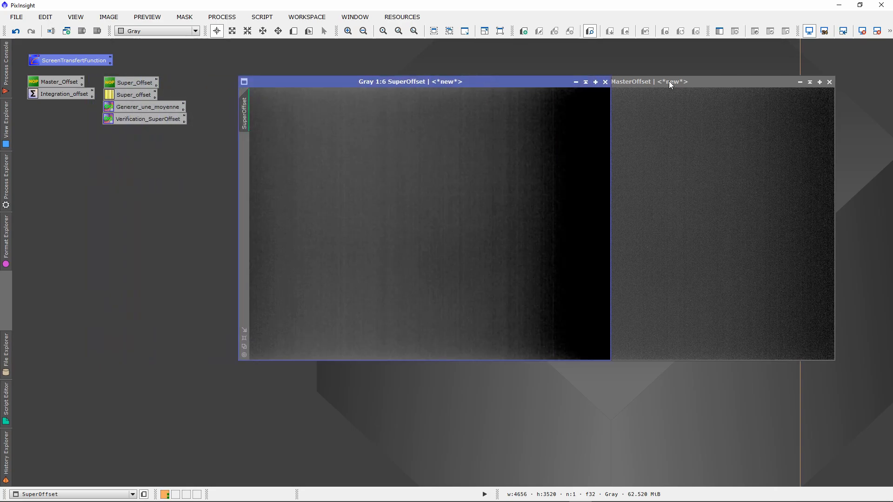
pyautogui.moveTo(669, 84); pyautogui.dragTo(704, 83)
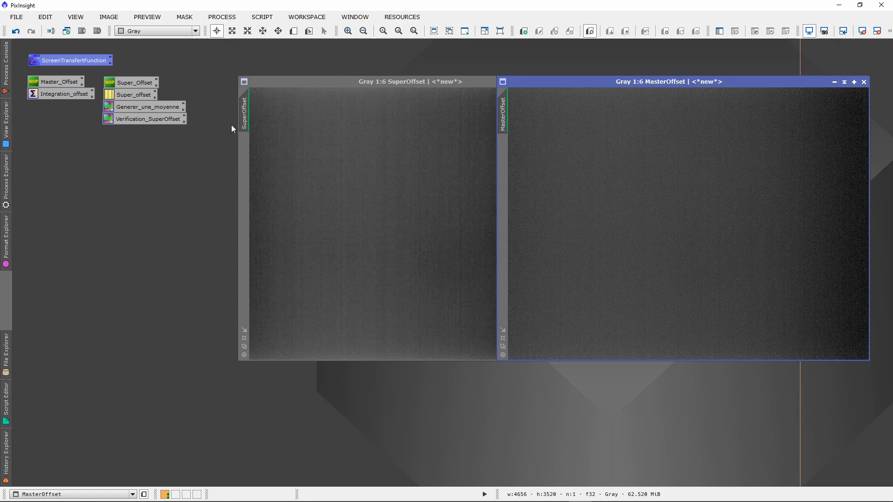
pyautogui.moveTo(379, 80); pyautogui.dragTo(319, 80)
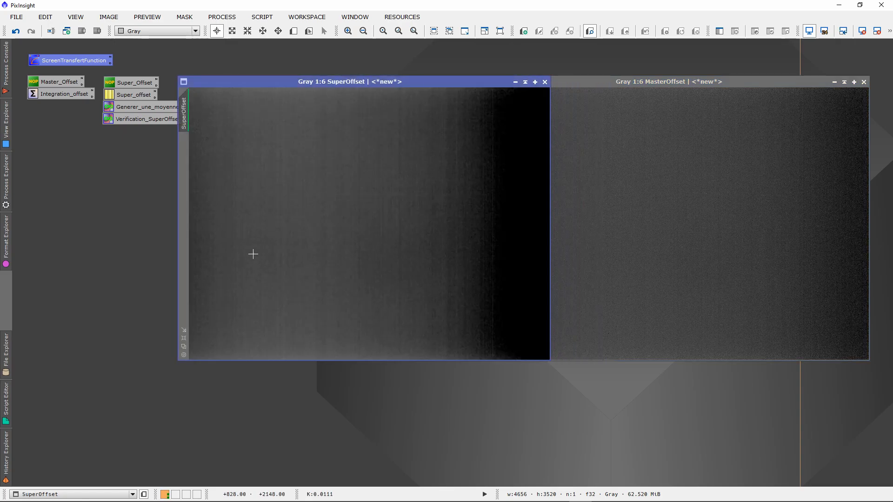
pyautogui.moveTo(560, 84); pyautogui.dragTo(582, 84)
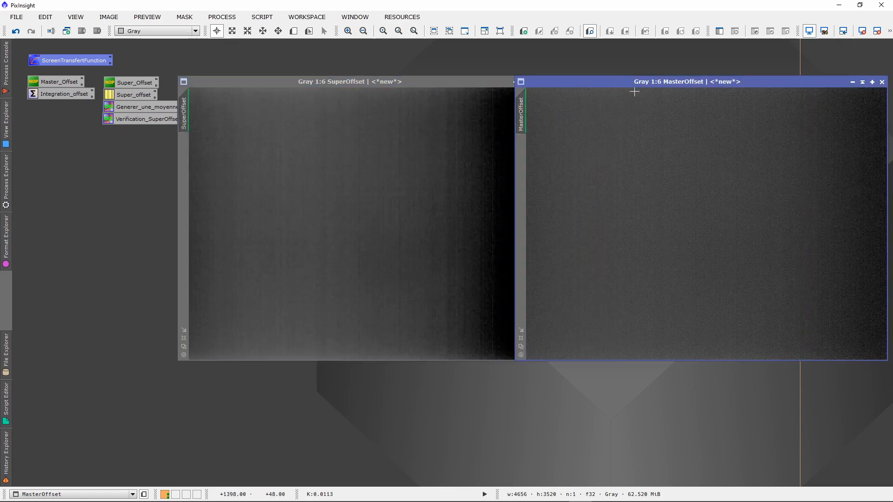
# Step: Run the saved PixelMath process Verification_SuperOffset with (MasterOffset+0.01)-SuperOffset to generate the Test image
pyautogui.moveTo(323, 81); pyautogui.dragTo(383, 87)
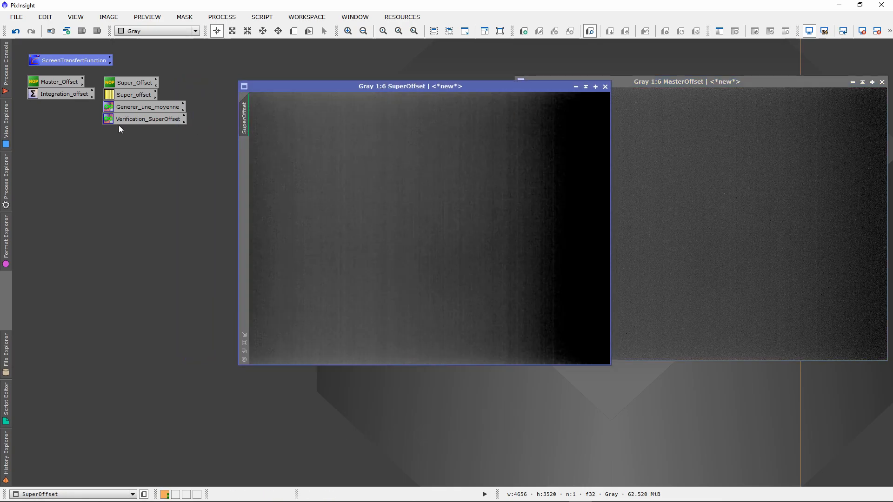
pyautogui.doubleClick(139, 119)
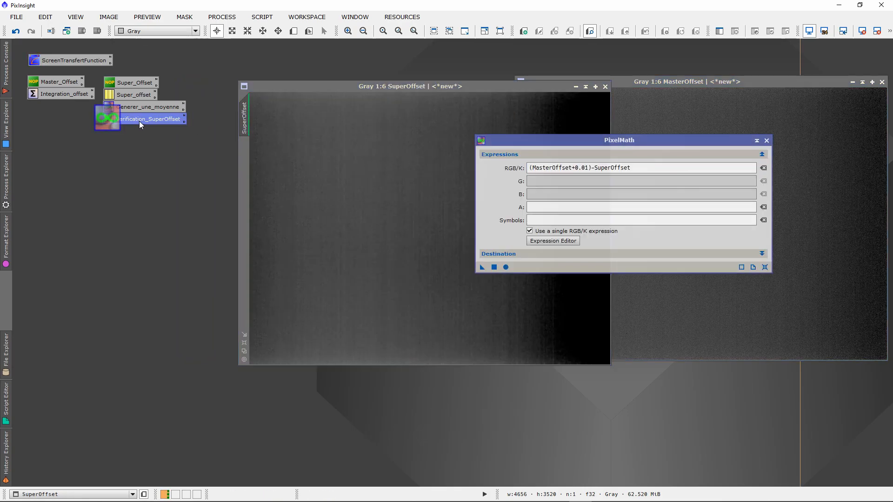
pyautogui.moveTo(567, 143); pyautogui.dragTo(367, 140)
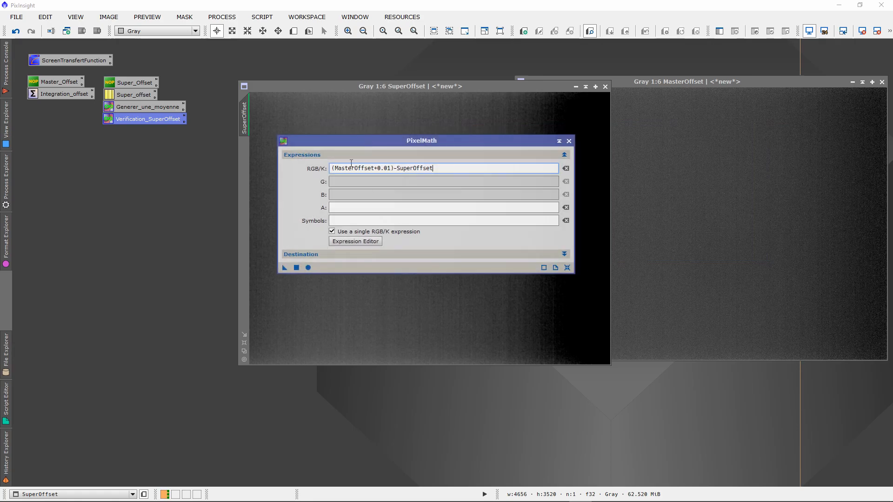
pyautogui.moveTo(339, 169); pyautogui.dragTo(395, 169)
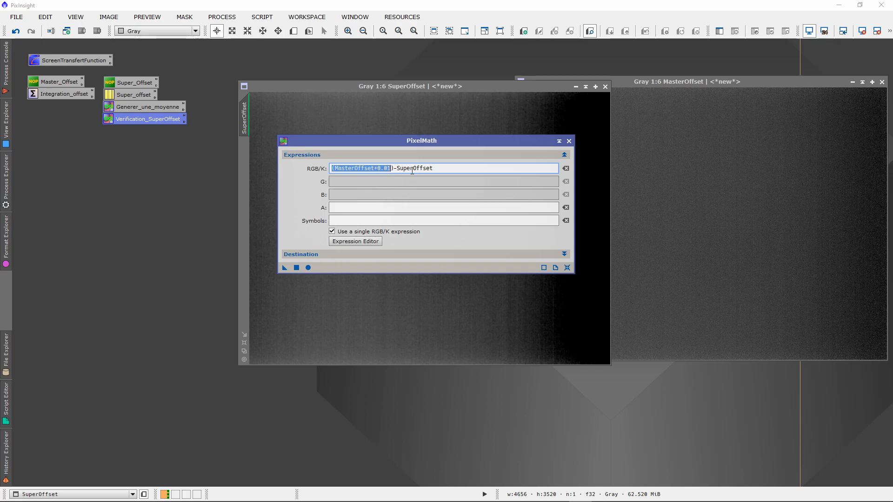
pyautogui.moveTo(414, 139); pyautogui.dragTo(573, 127)
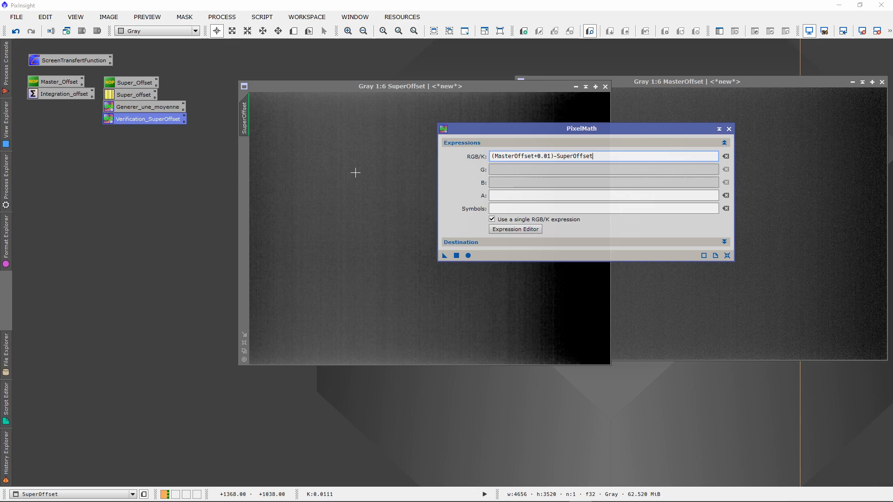
pyautogui.moveTo(448, 85); pyautogui.dragTo(371, 81)
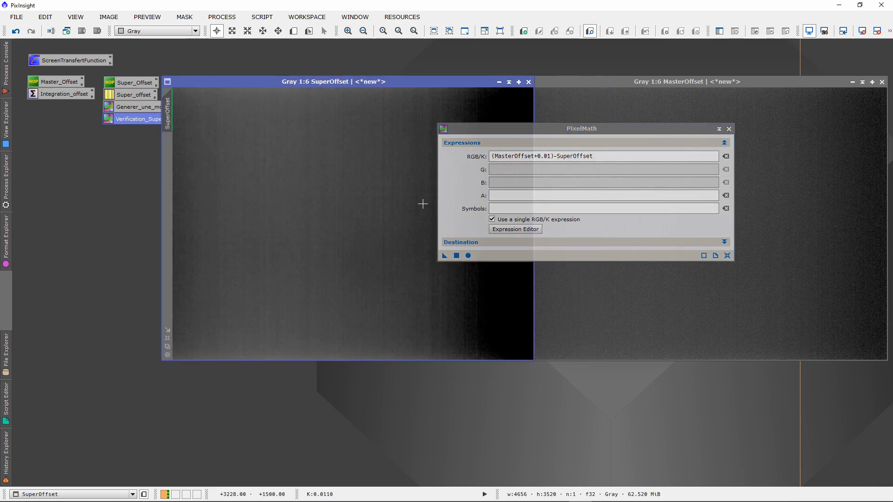
pyautogui.click(457, 255)
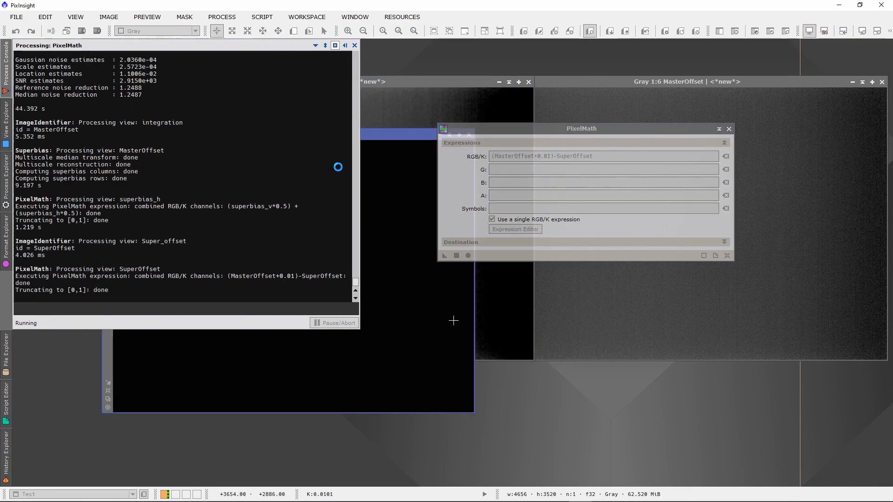
# Step: Move the Test image clear of the process icons and apply an automatic screen stretch to it with ScreenTransferFunction
pyautogui.moveTo(339, 133); pyautogui.dragTo(301, 103)
pyautogui.doubleClick(49, 60)
pyautogui.click(469, 121)
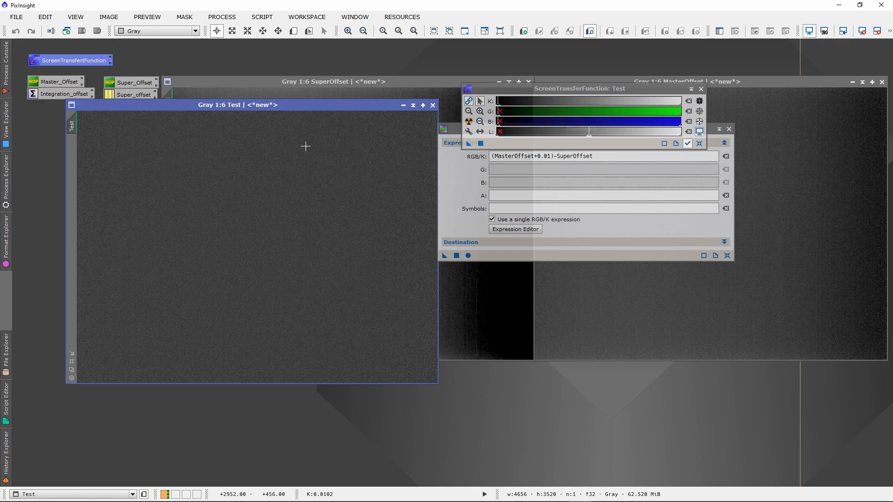
# Step: Examine the stretched Test image at closer zoom for any residual offset structure beyond noise
pyautogui.scroll(1, 228, 231)
pyautogui.scroll(2, 228, 231)
pyautogui.moveTo(436, 216); pyautogui.dragTo(428, 303)
pyautogui.moveTo(282, 379); pyautogui.dragTo(427, 372)
pyautogui.scroll(-3, 315, 242)
pyautogui.scroll(1, 298, 241)
pyautogui.scroll(-1, 297, 241)
pyautogui.moveTo(259, 107); pyautogui.dragTo(289, 126)
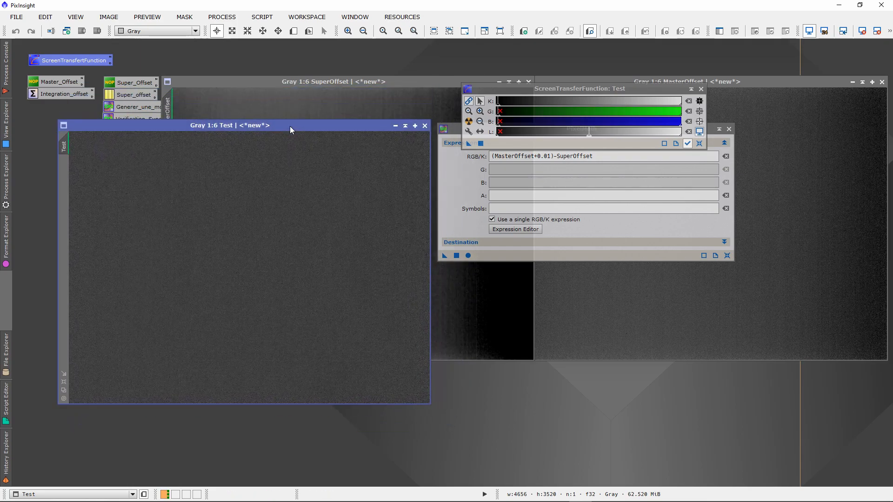
# Step: Close the Test image and ScreenTransferFunction, then review the (MasterOffset+0.01)-SuperOffset expression and close PixelMath
pyautogui.click(424, 125)
pyautogui.click(701, 90)
pyautogui.moveTo(580, 133); pyautogui.dragTo(303, 168)
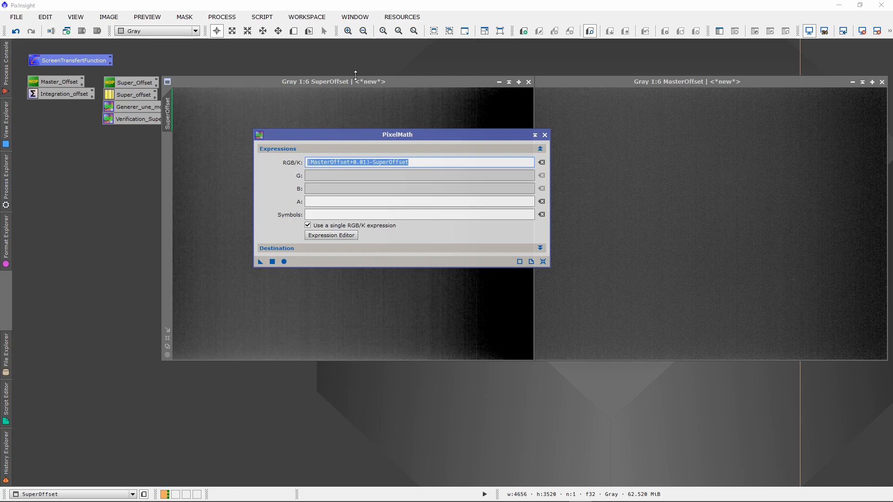
pyautogui.moveTo(430, 135); pyautogui.dragTo(470, 151)
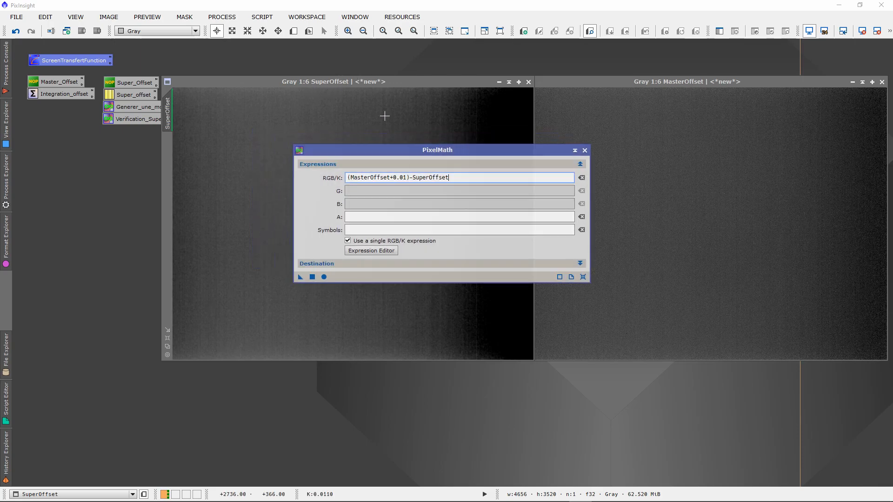
pyautogui.click(403, 179)
pyautogui.moveTo(391, 177); pyautogui.dragTo(342, 177)
pyautogui.moveTo(449, 177); pyautogui.dragTo(417, 178)
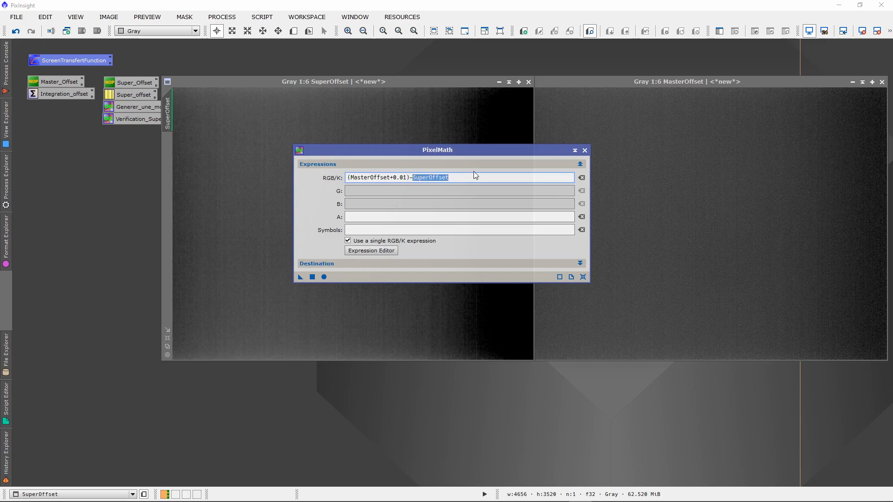
pyautogui.click(584, 150)
pyautogui.moveTo(406, 80); pyautogui.dragTo(425, 89)
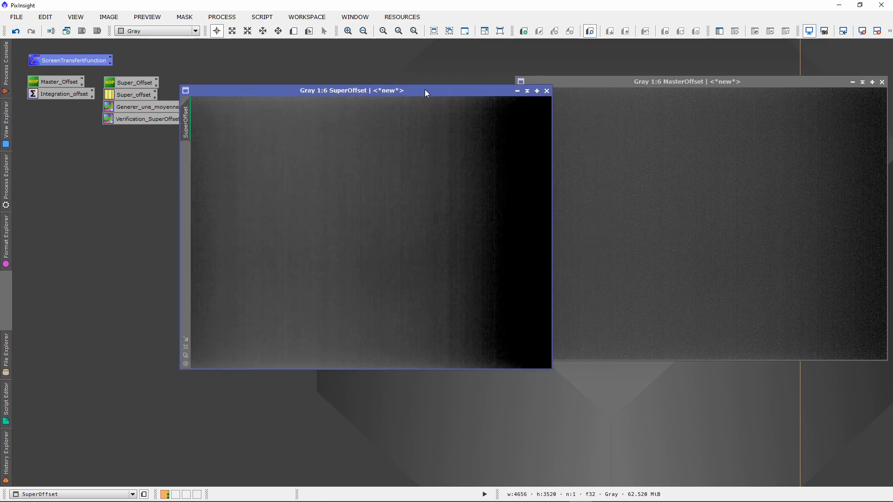
pyautogui.moveTo(263, 88); pyautogui.dragTo(211, 80)
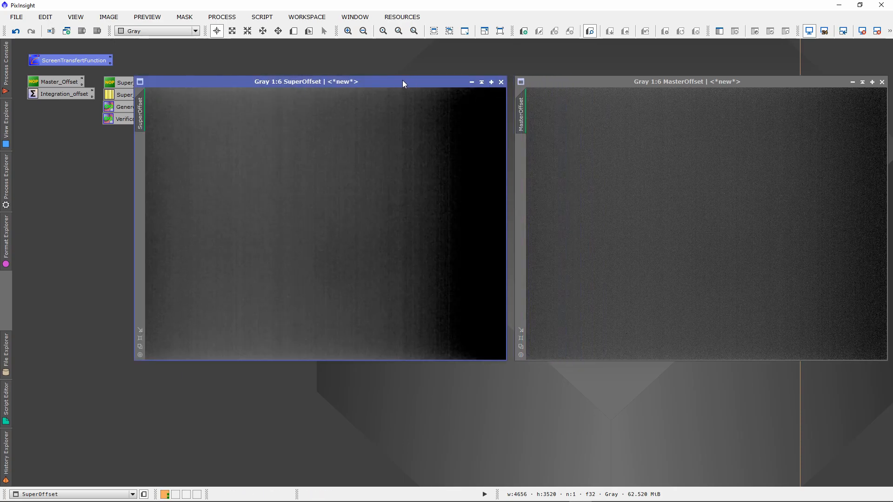
pyautogui.moveTo(402, 80); pyautogui.dragTo(372, 80)
pyautogui.moveTo(187, 81); pyautogui.dragTo(225, 82)
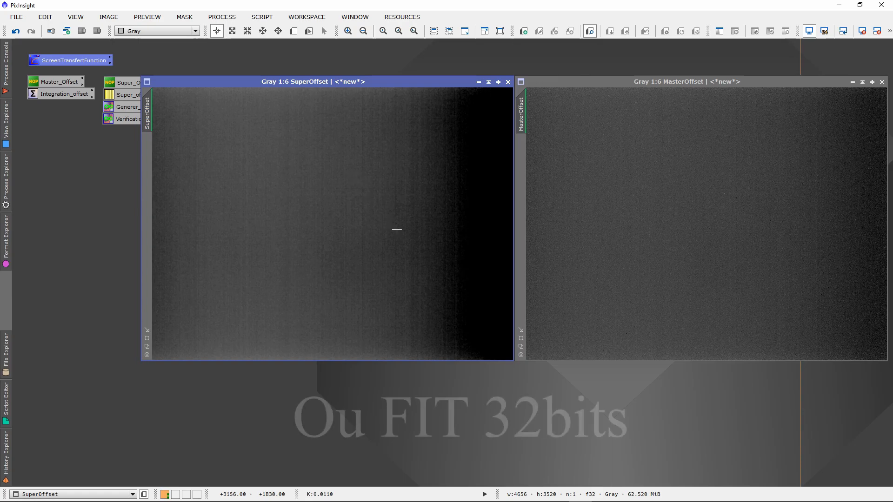
pyautogui.moveTo(239, 84); pyautogui.dragTo(261, 86)
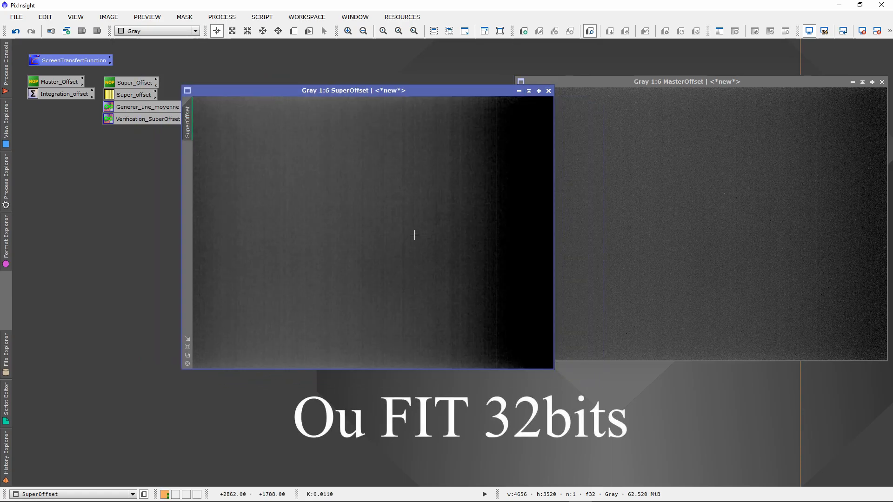